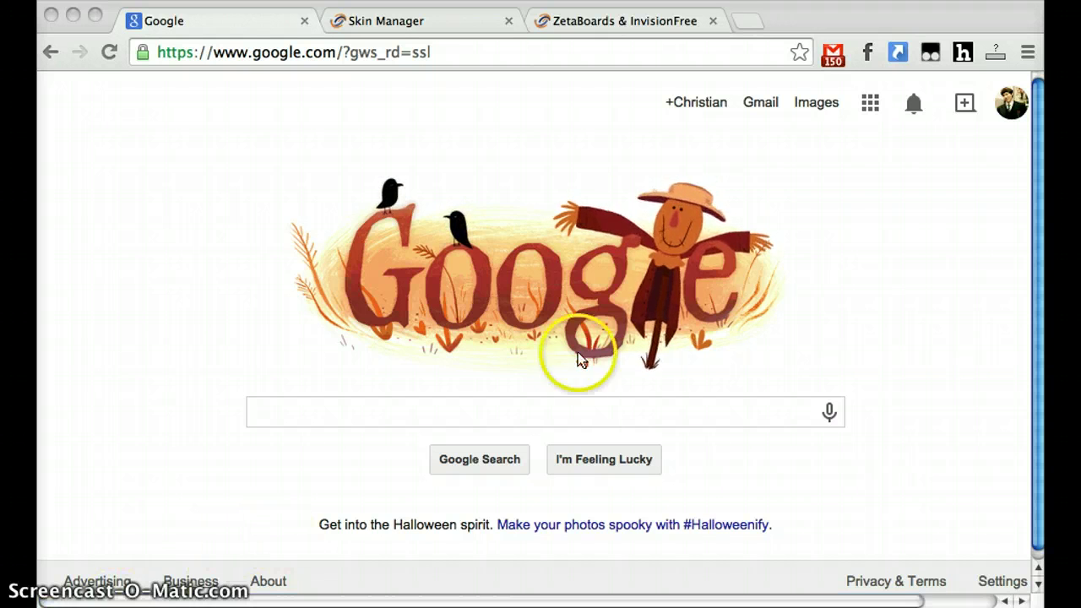
- Search Google for 'zetaboards' and open the 'ZetaBoards: Free Forum Hosting' result
click(470, 405)
text(zetaboards)
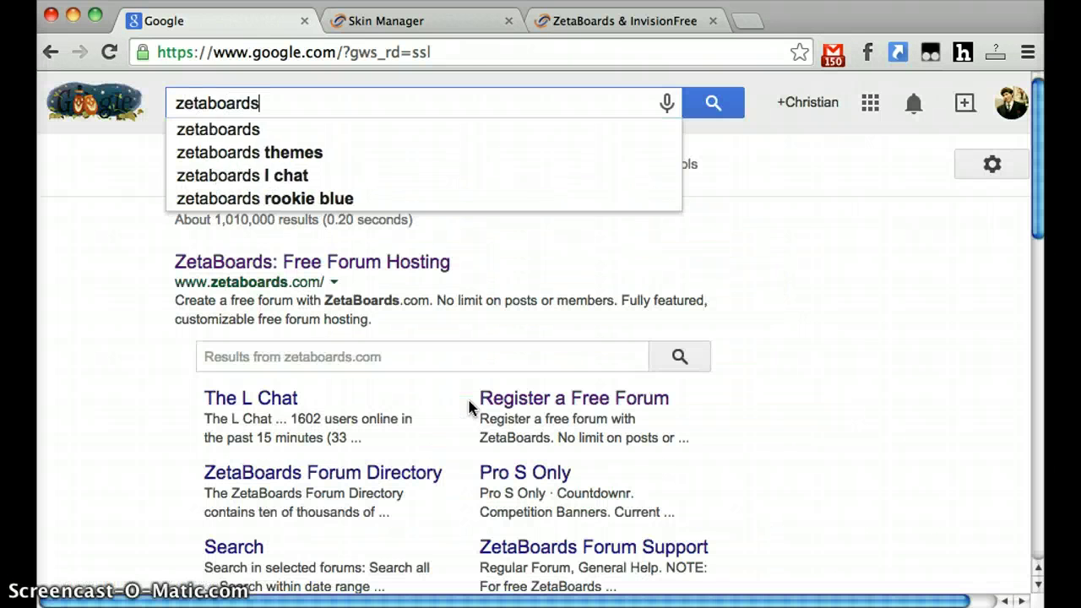
key(Return)
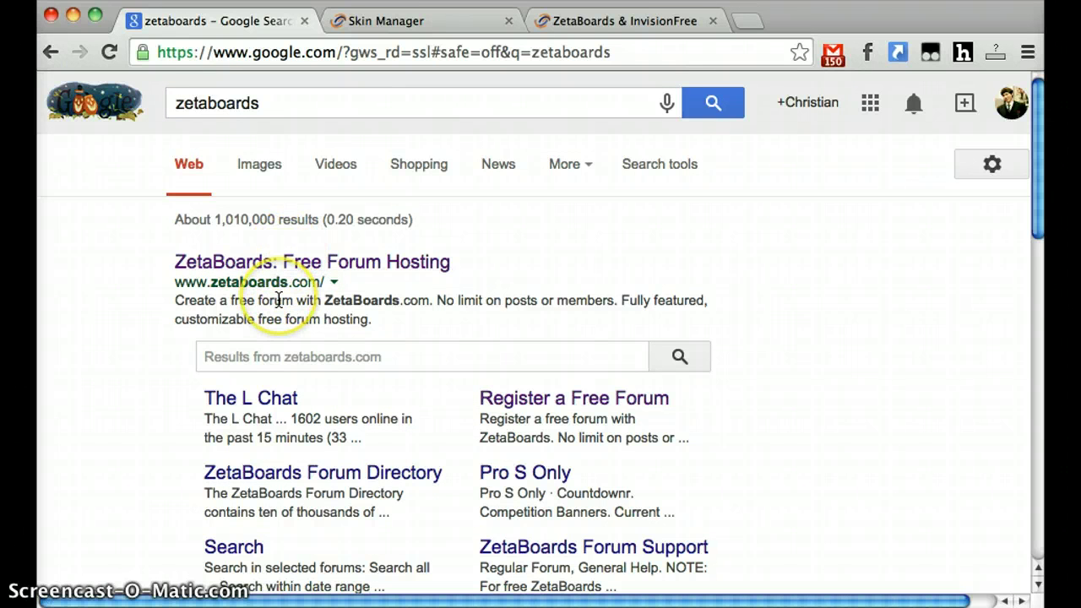
click(270, 260)
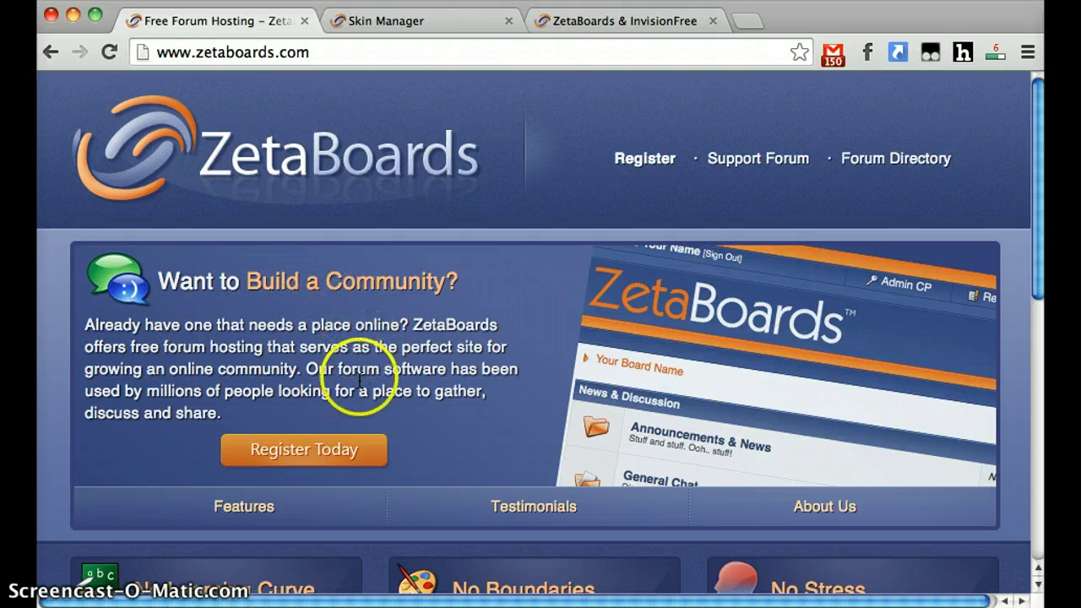
- Start a free forum registration and look through the empty sign-up form and Terms of Service
click(345, 449)
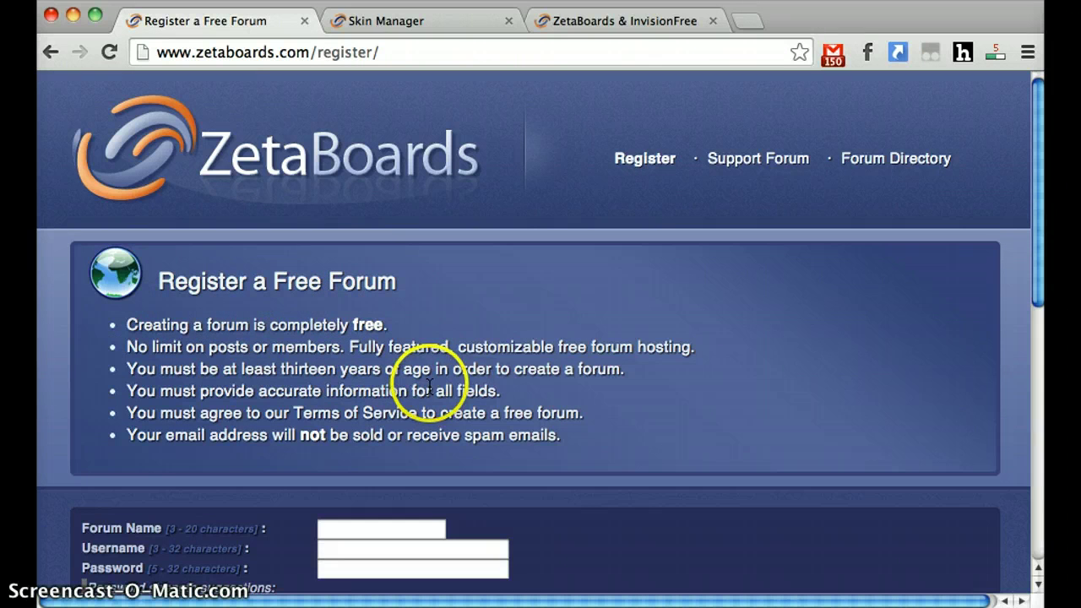
scroll(429, 387, down, 5)
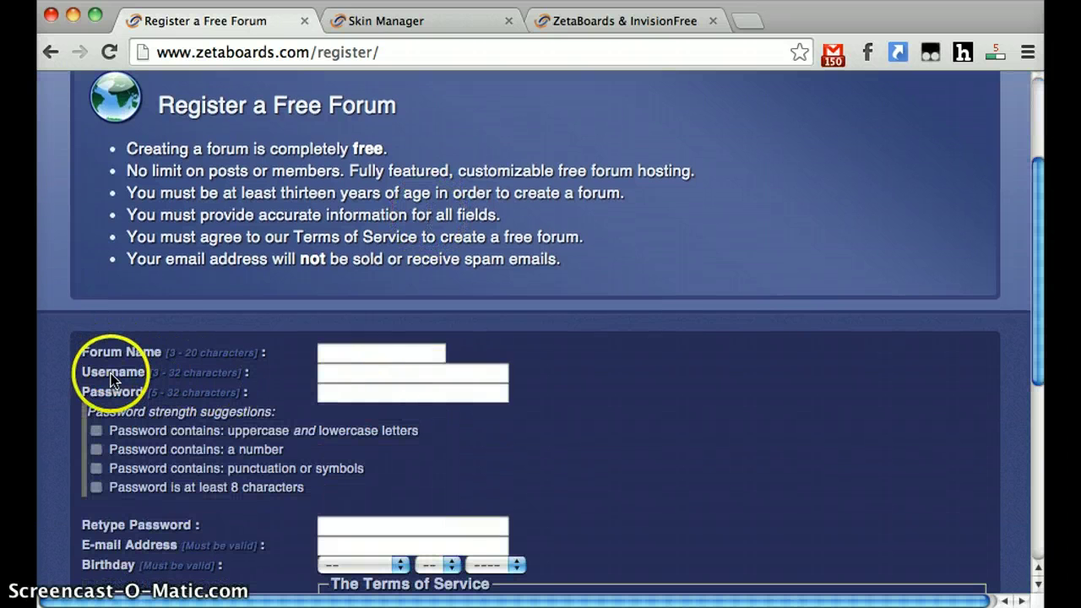
scroll(115, 429, down, 2)
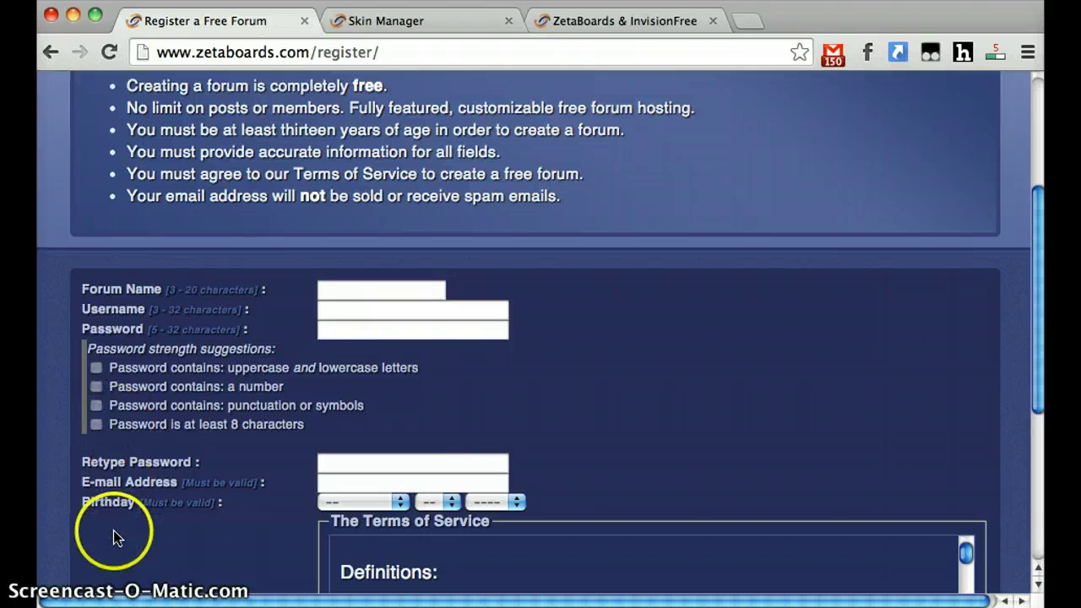
scroll(115, 517, down, 2)
scroll(117, 513, down, 5)
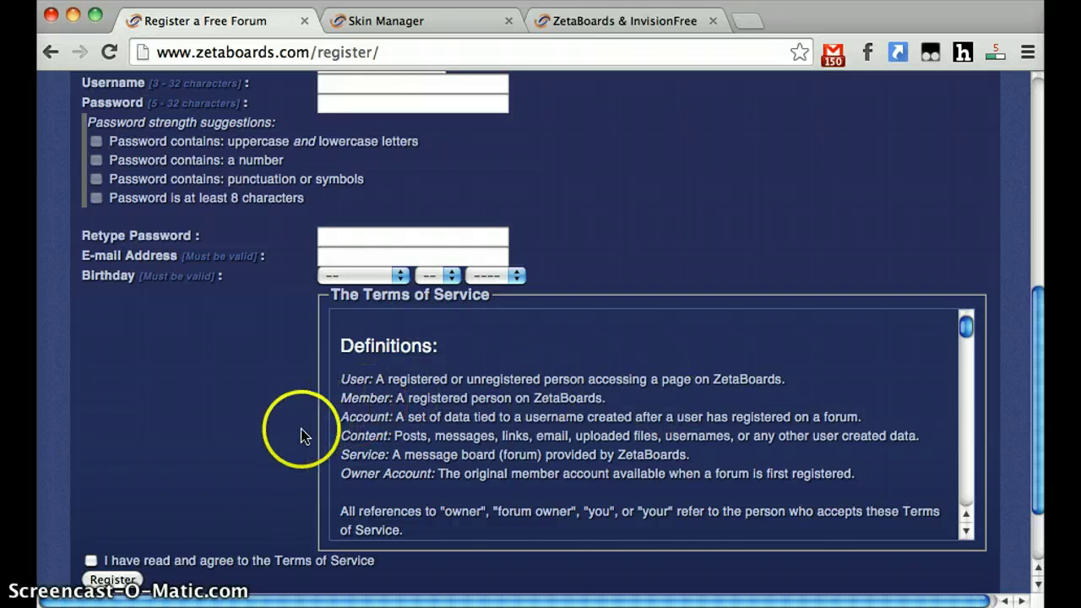
scroll(301, 434, up, 5)
- Enter forum name 'Technical Writing', the username, the password twice and the e-mail address
click(380, 256)
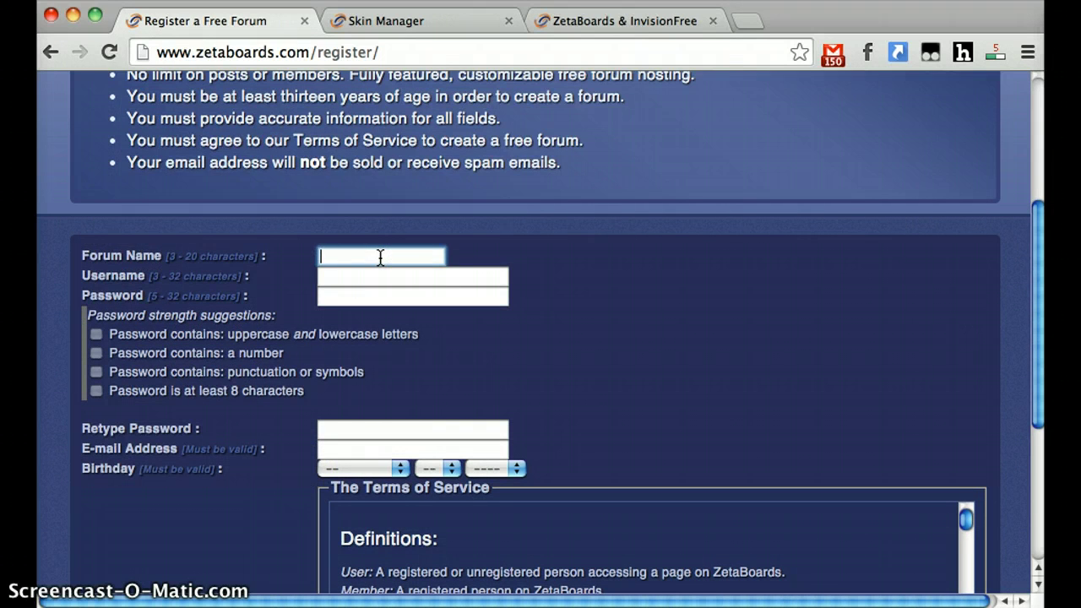
text(Technical Writing)
key(Tab)
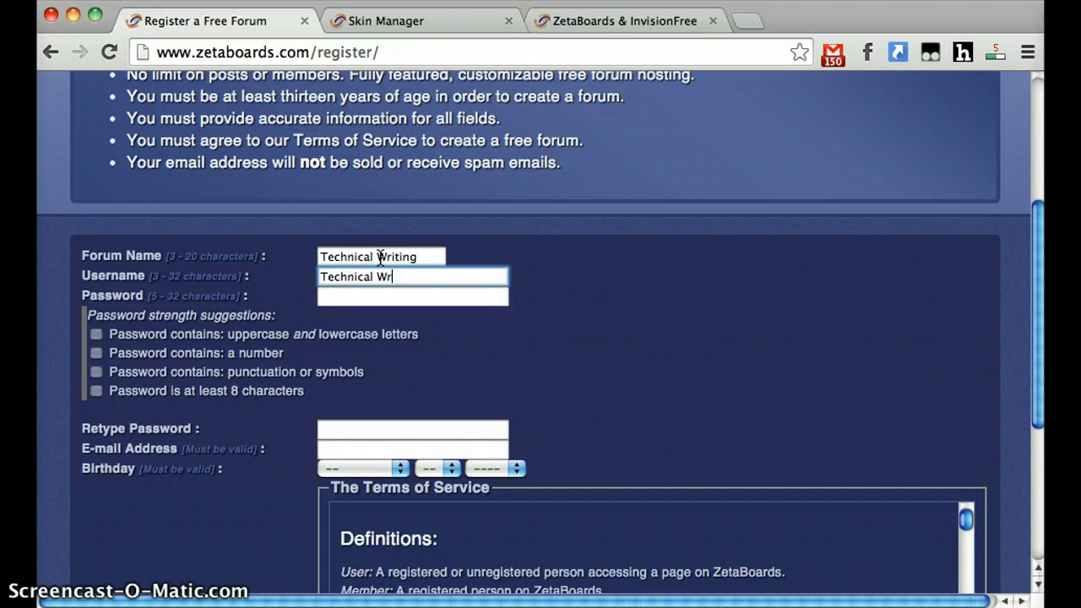
key(Tab)
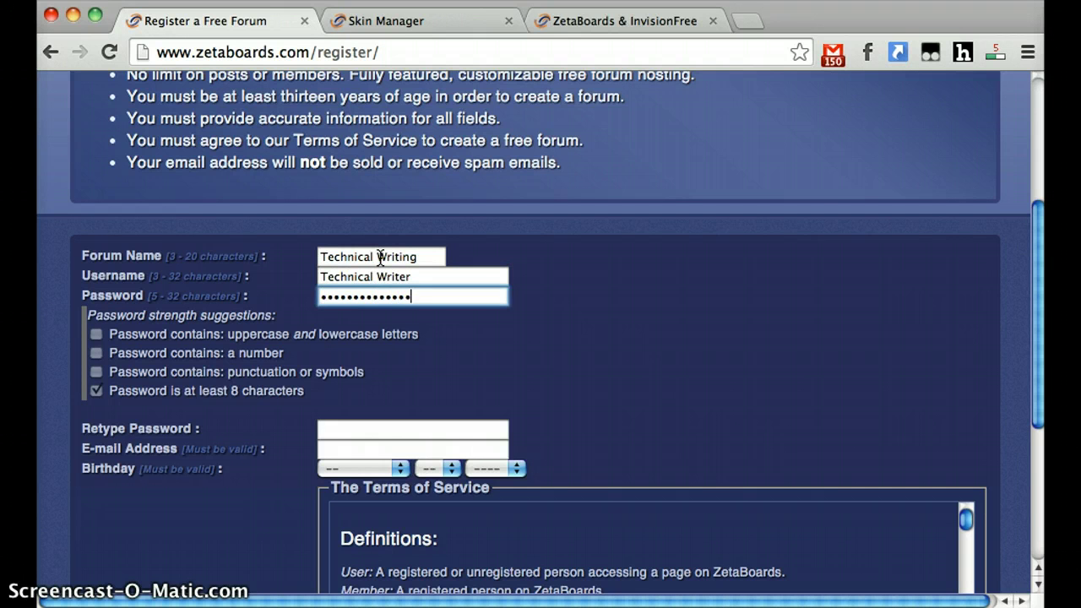
text(•)
key(Tab)
text(••••••••••••)
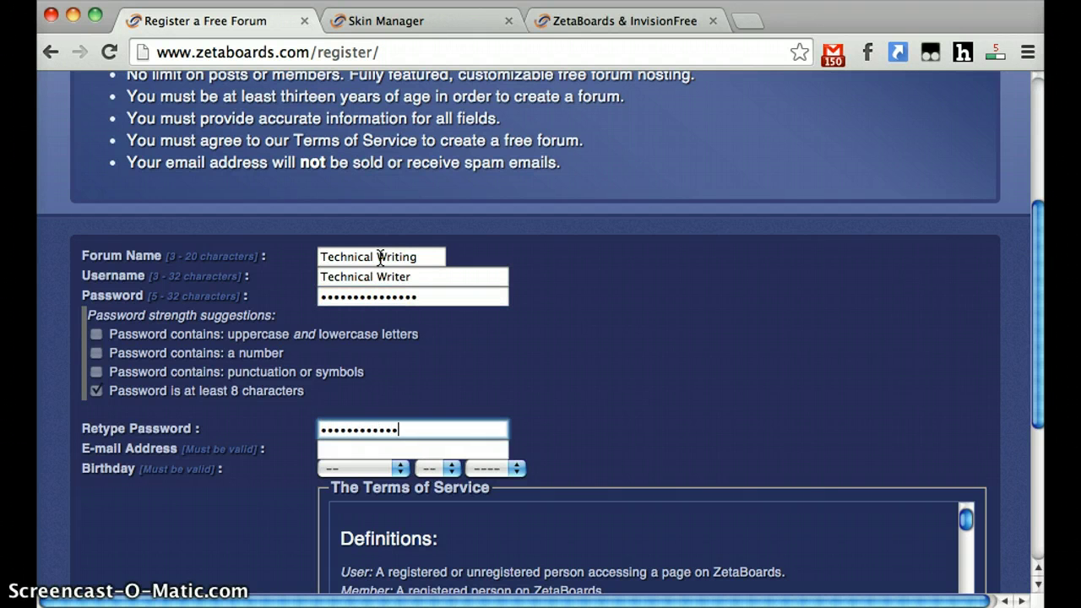
text(•••)
key(Tab)
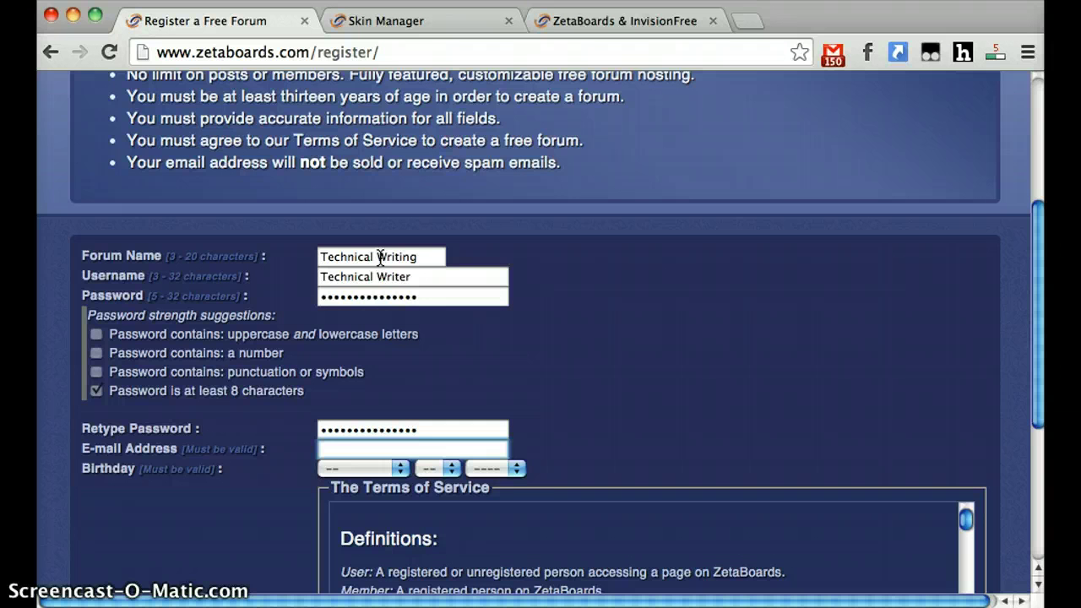
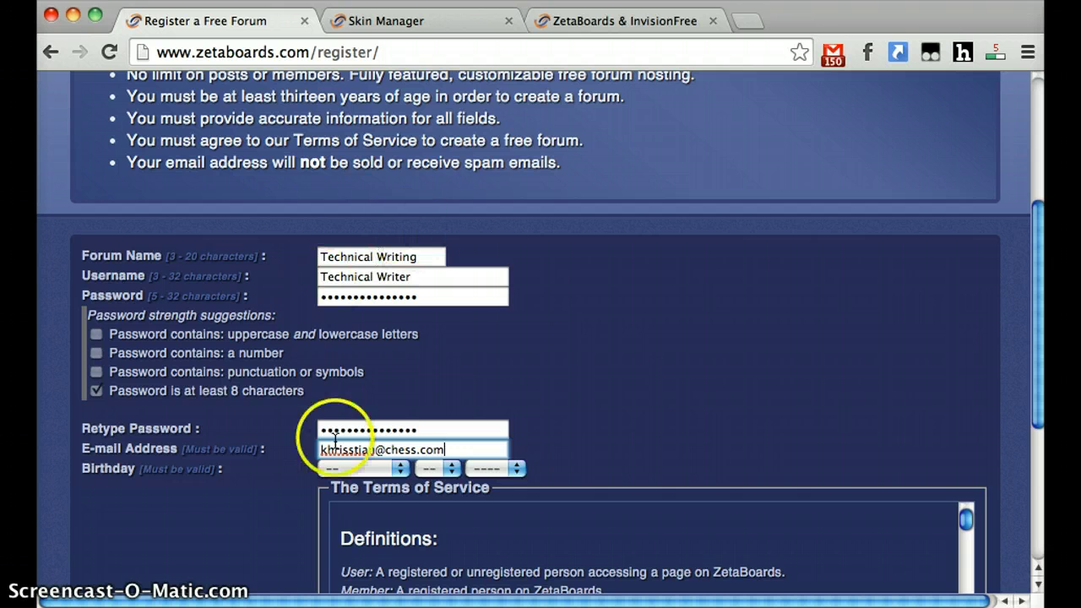
- Set the birthday to March 13, 1926, accept the Terms of Service and register
scroll(217, 434, down, 3)
click(346, 362)
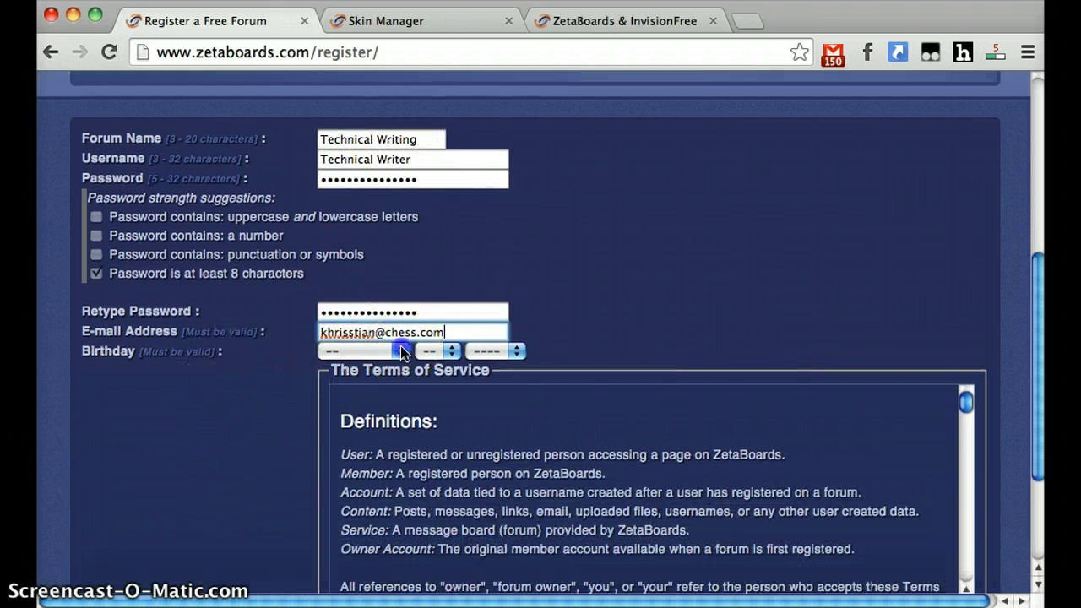
click(392, 391)
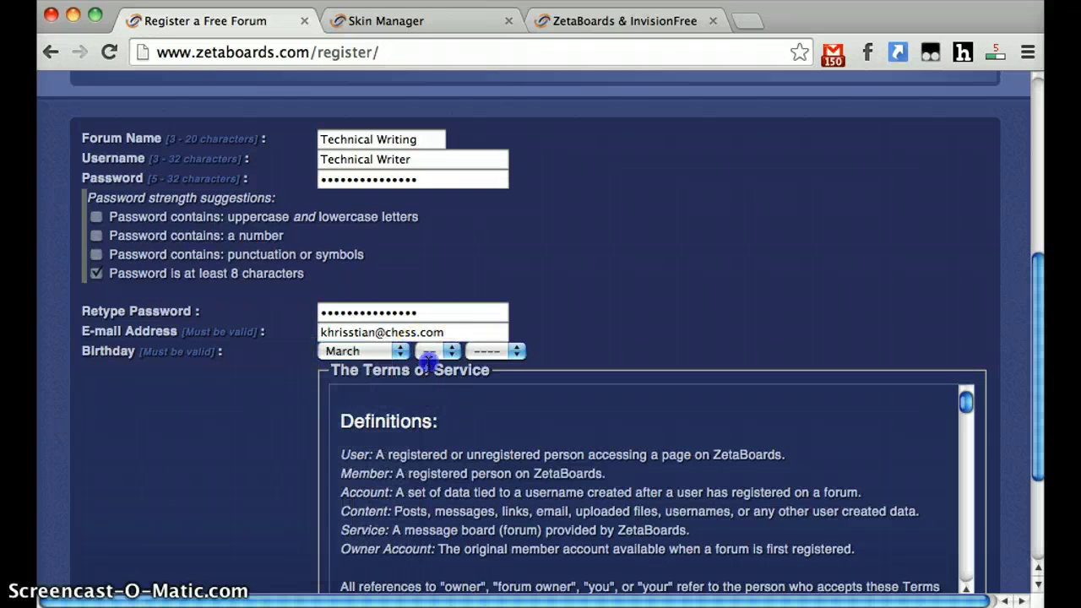
click(432, 352)
click(433, 568)
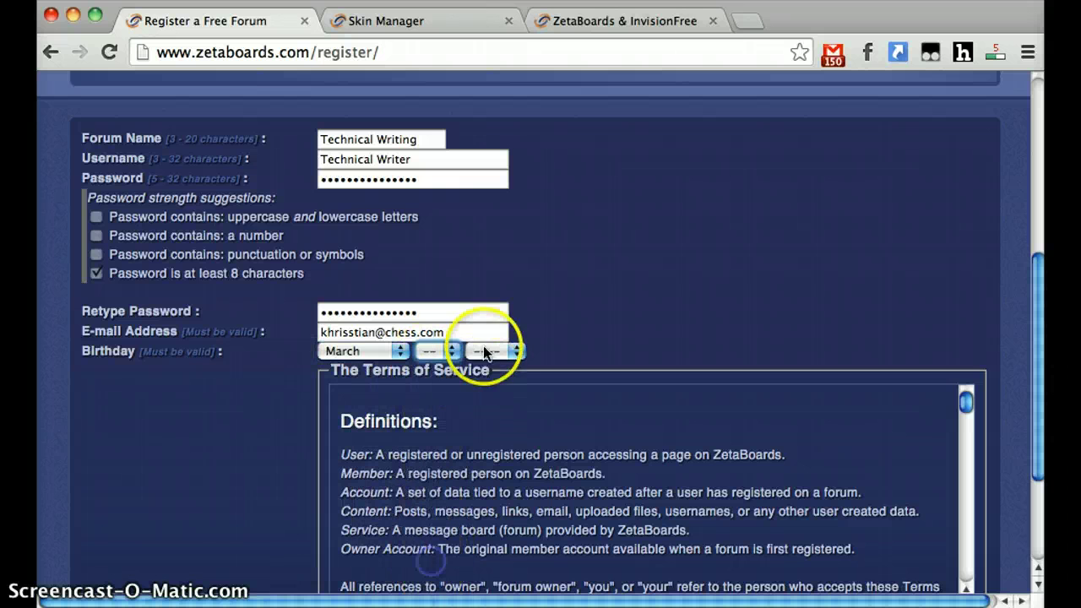
click(494, 365)
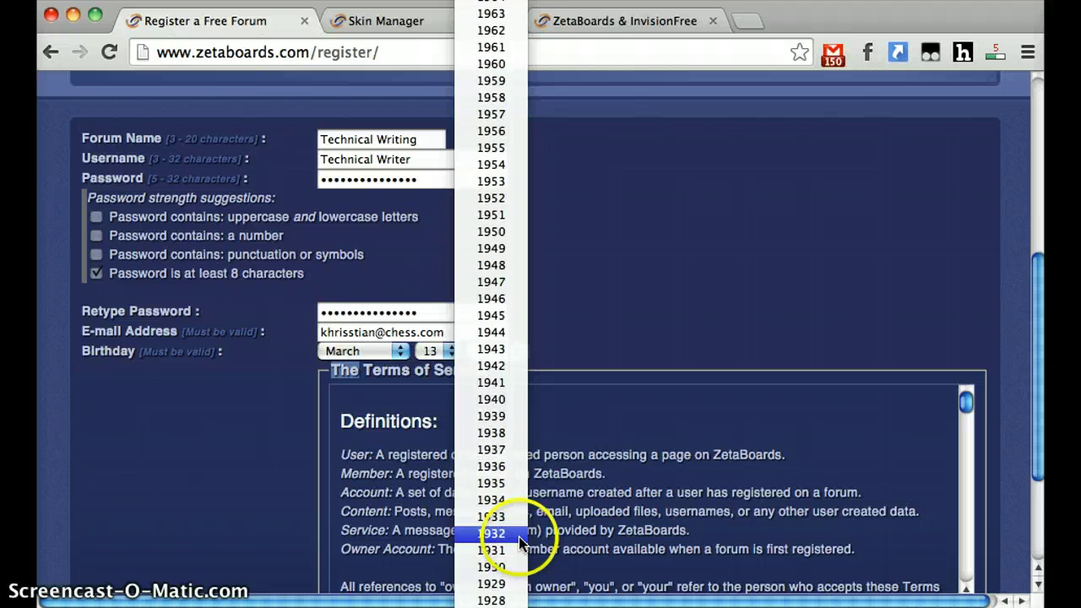
click(519, 537)
click(220, 482)
scroll(220, 482, down, 4)
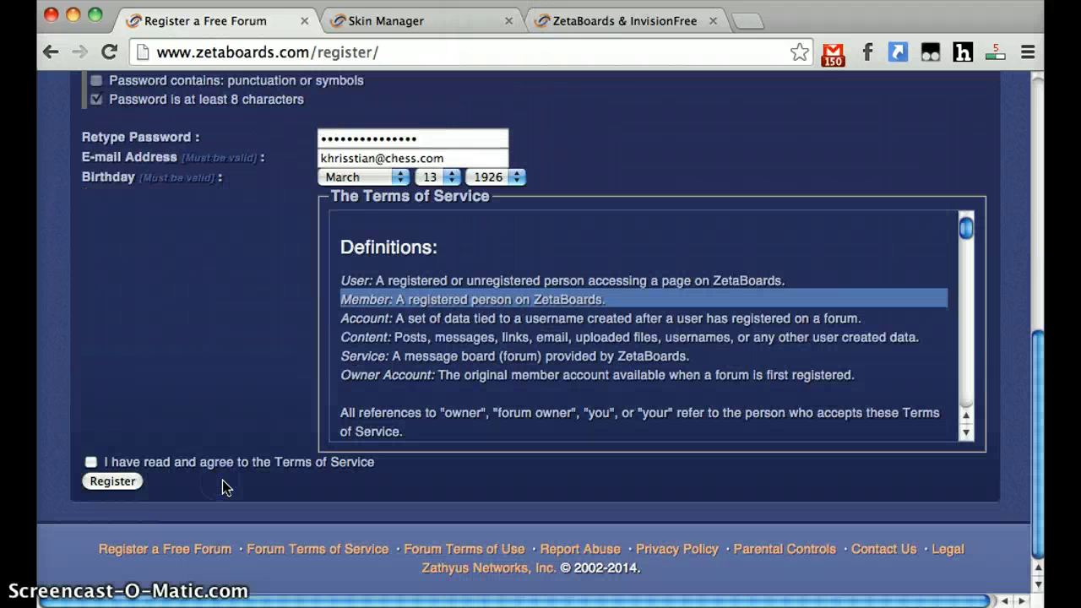
click(95, 464)
click(112, 481)
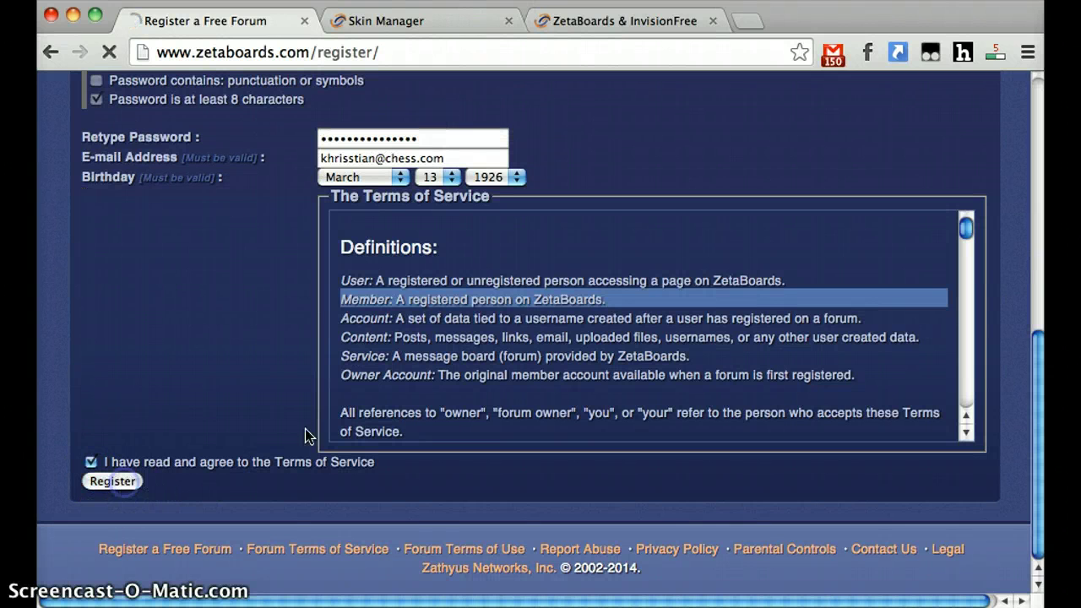
- Look over the new Technical Writing board's index page and select its title text
click(329, 417)
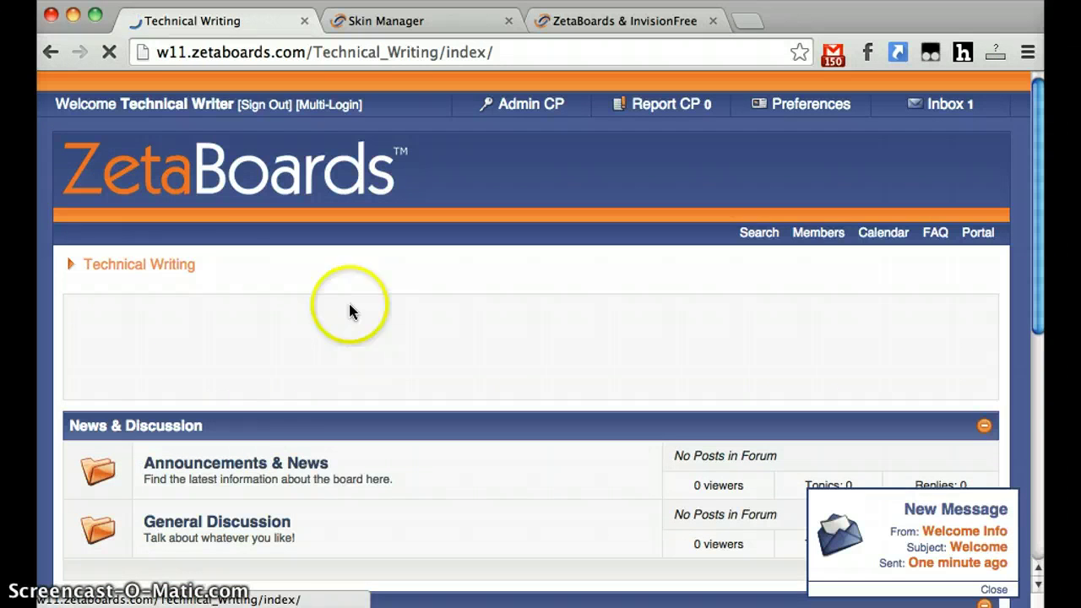
drag(205, 269, 79, 270)
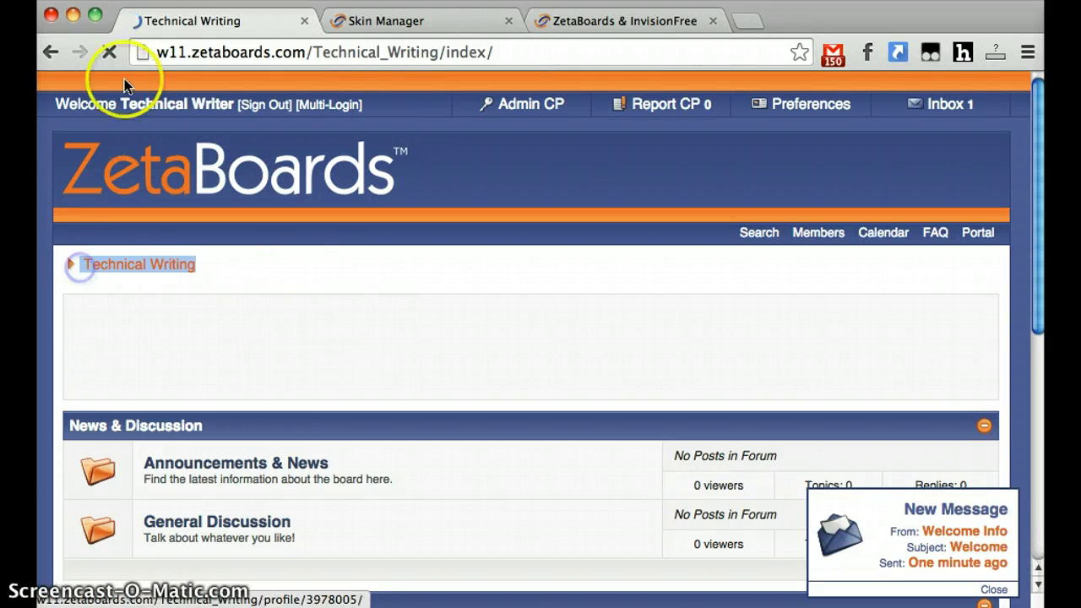
scroll(432, 331, down, 5)
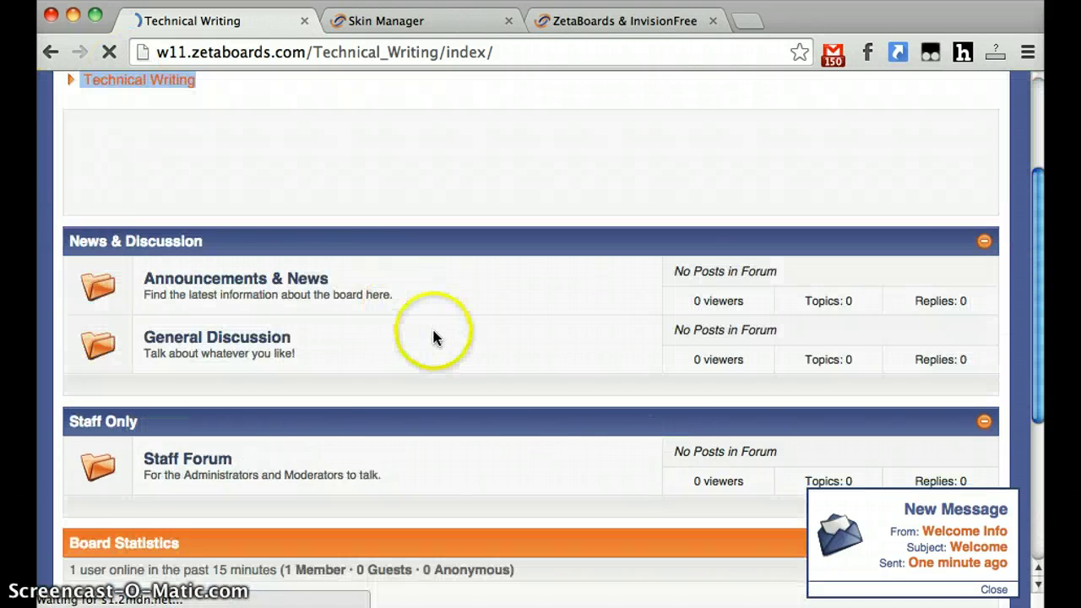
scroll(389, 333, up, 5)
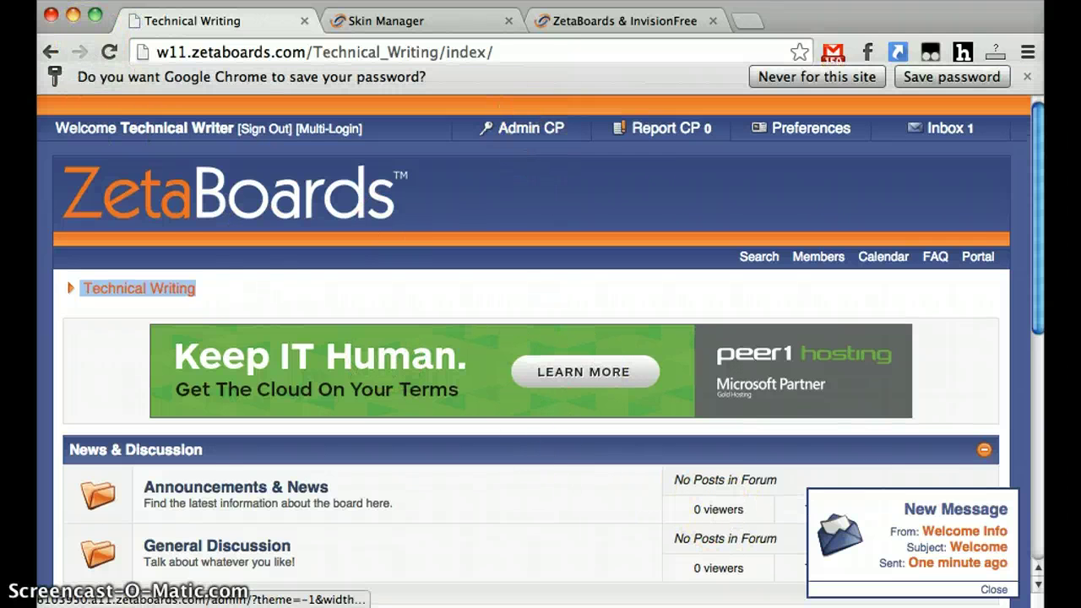
mouse_move(942, 135)
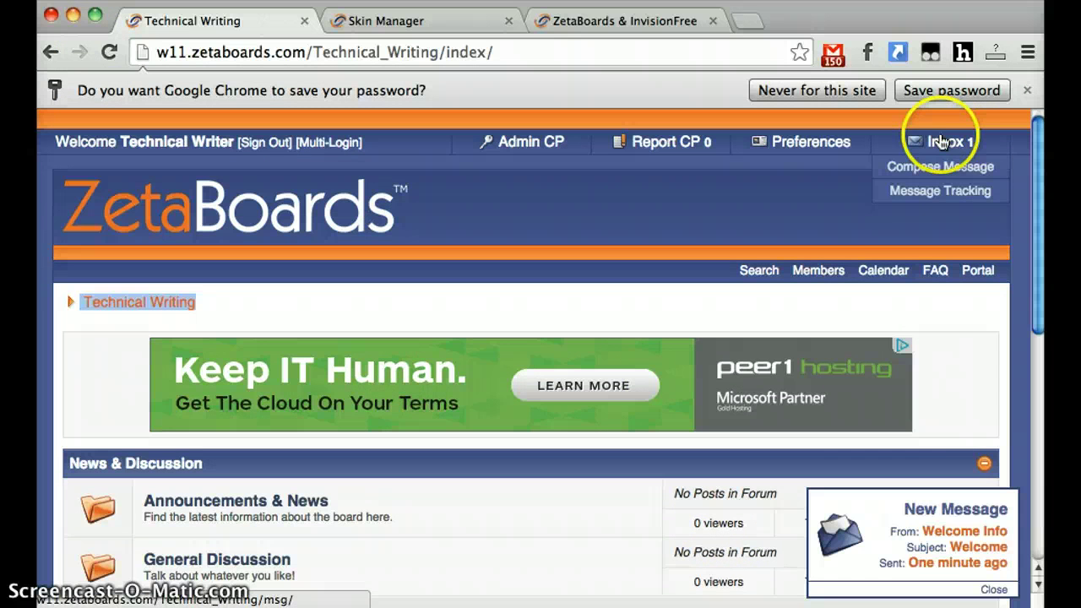
scroll(417, 395, down, 3)
scroll(417, 394, down, 3)
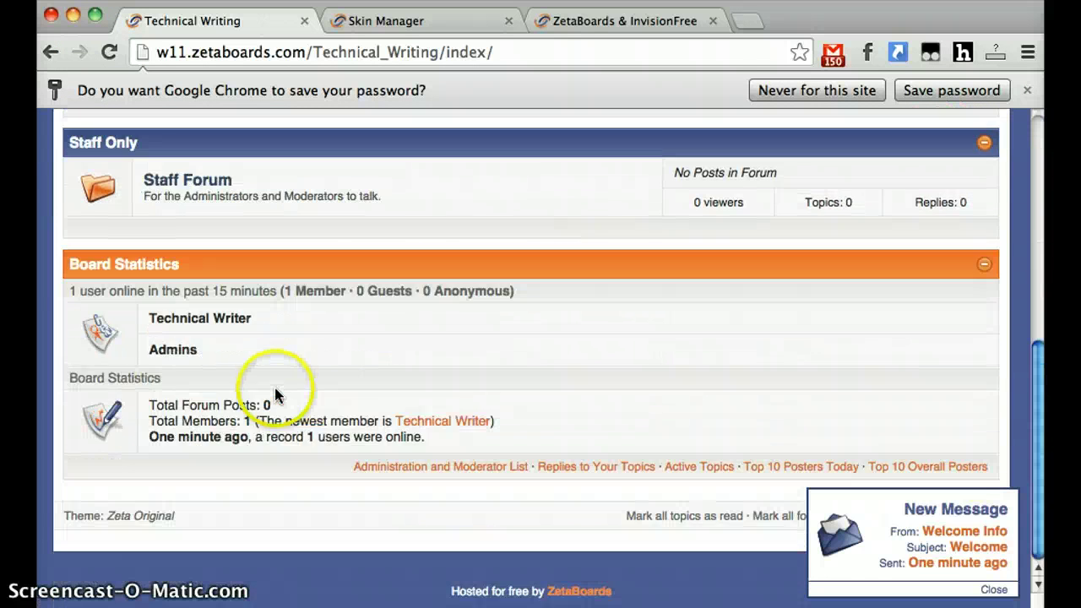
scroll(273, 386, up, 3)
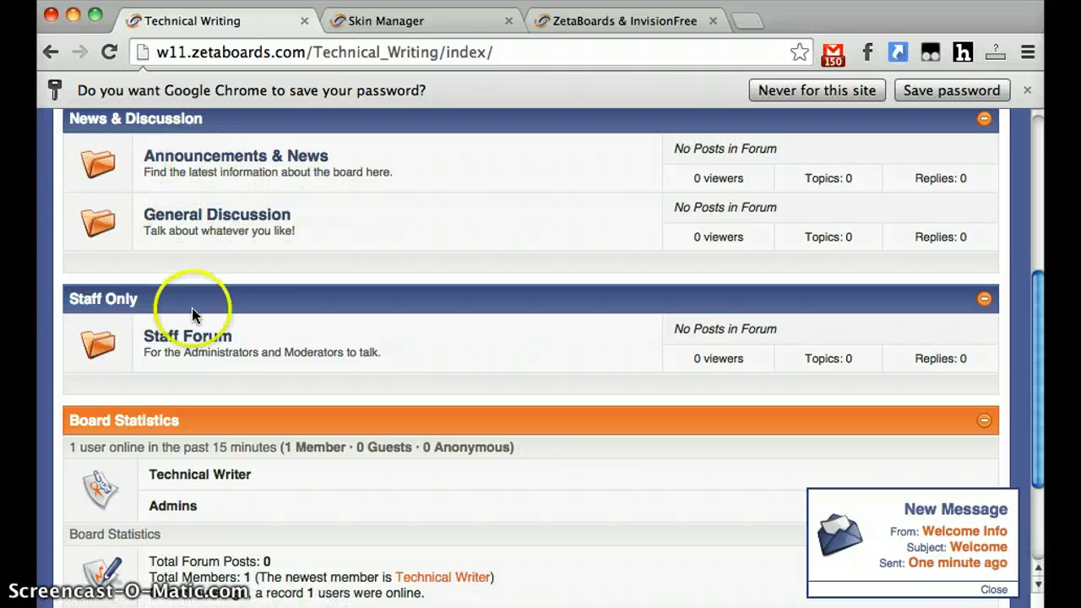
scroll(198, 355, down, 2)
scroll(578, 420, up, 10)
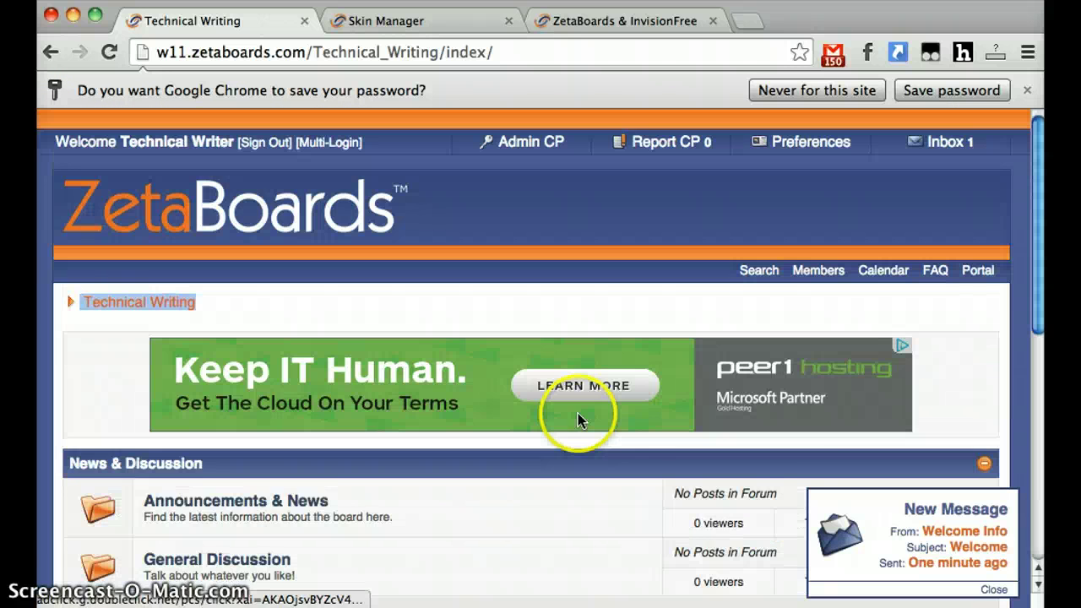
- Open the Welcome private message from the ZetaBoards team and read through its setup tips
click(912, 525)
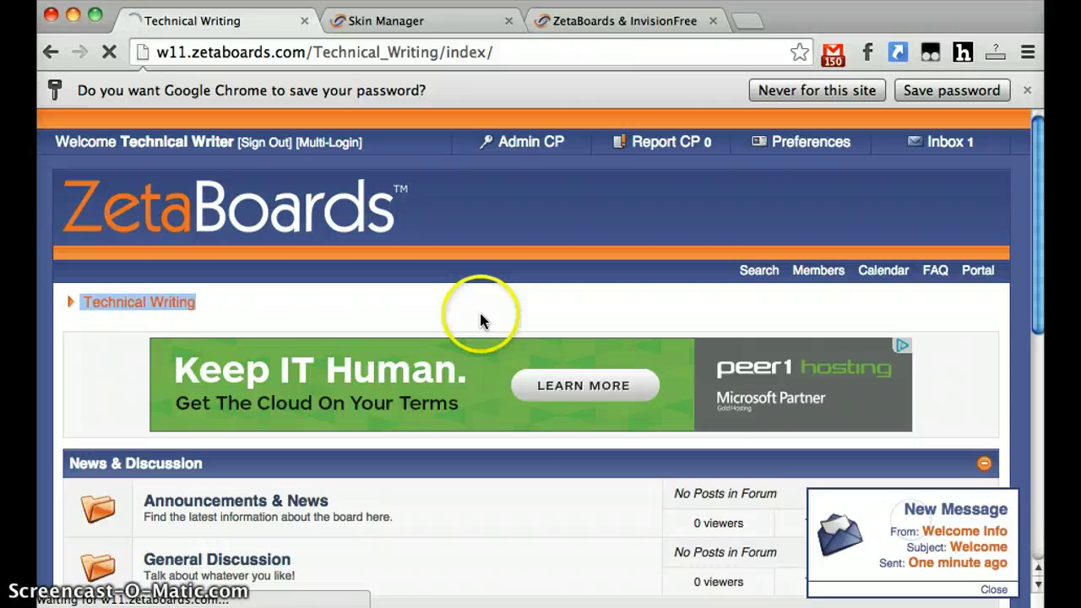
scroll(533, 346, down, 5)
scroll(531, 342, down, 2)
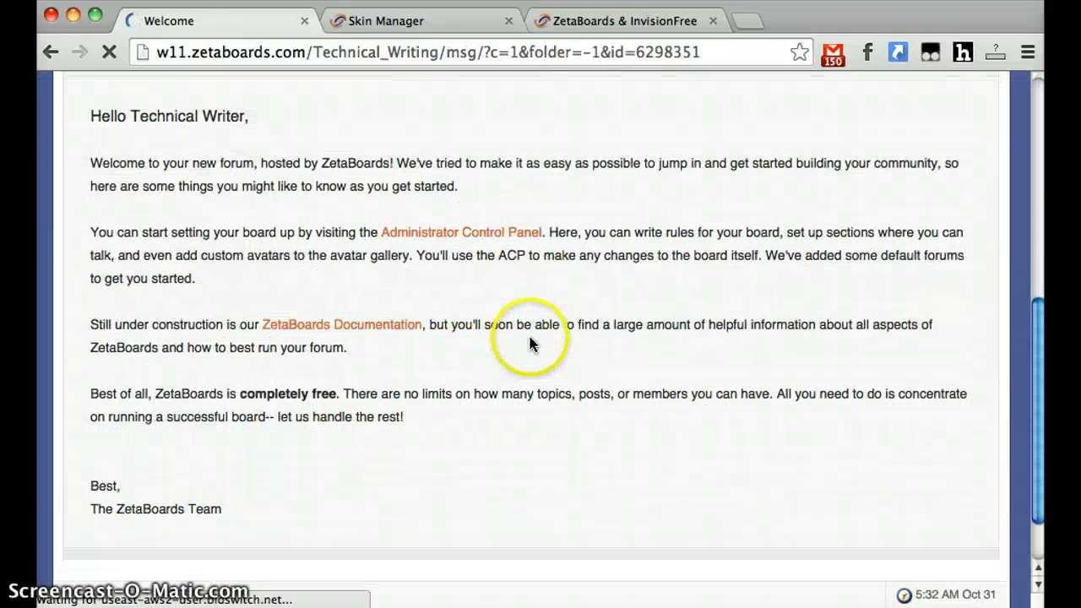
scroll(547, 477, up, 3)
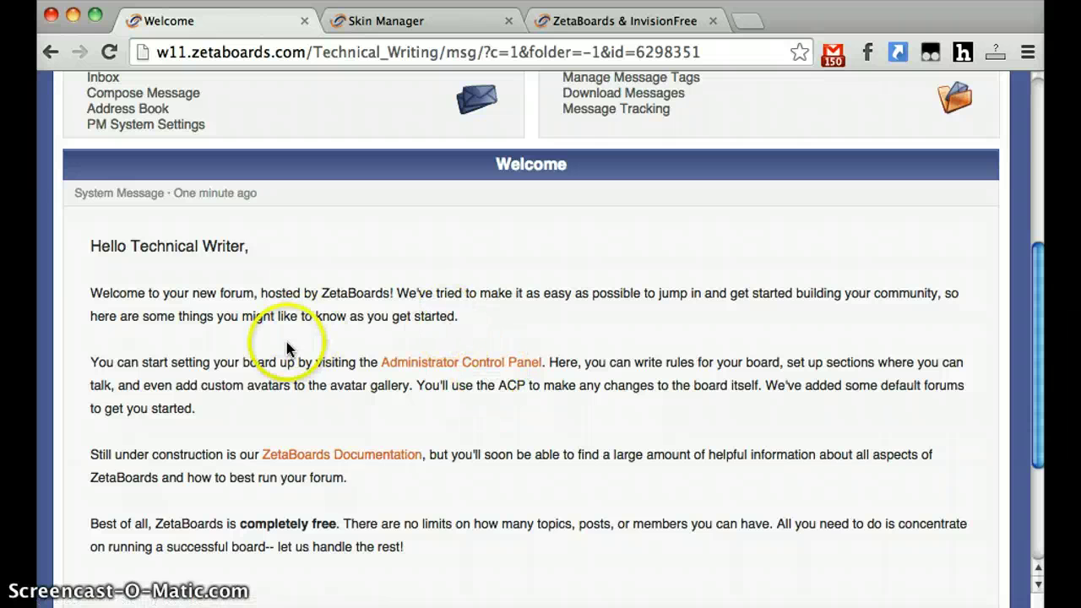
- Log in to the Admin CP and set the board timezone to Alaska with daylight saving on
click(461, 363)
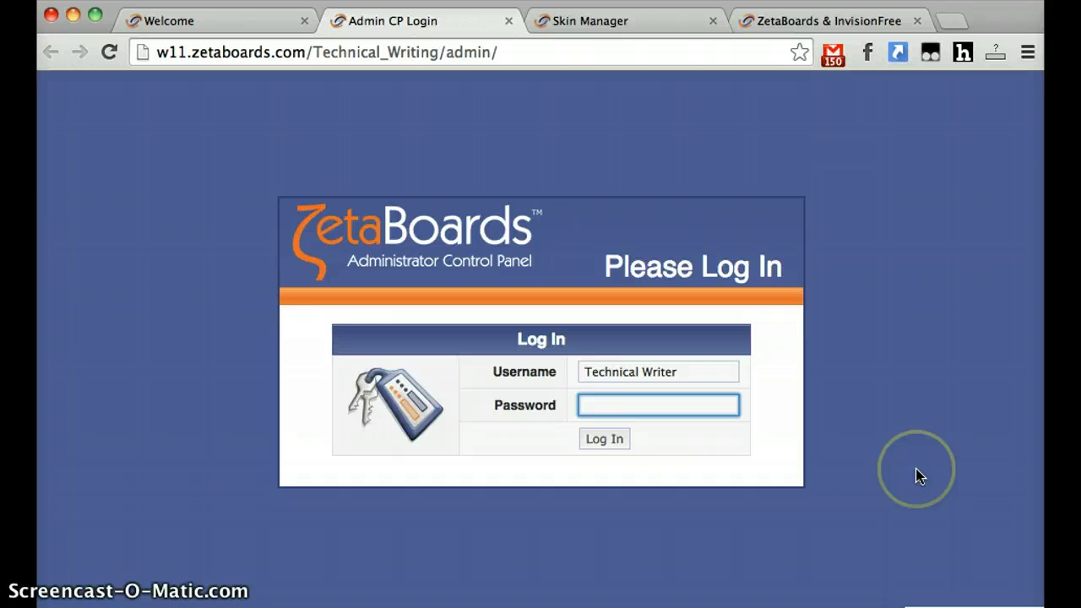
text(••)
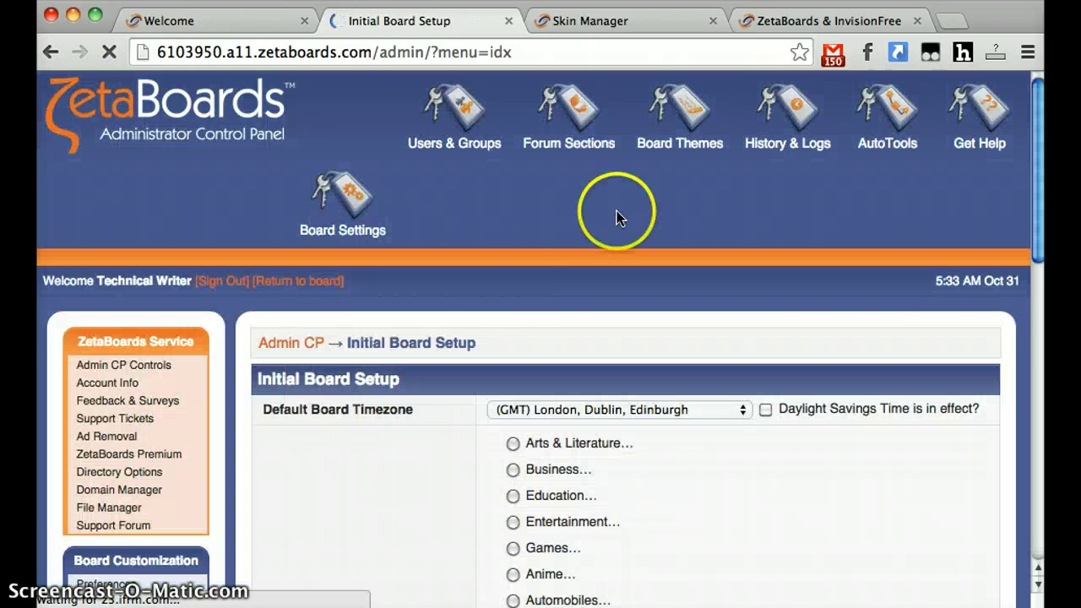
scroll(467, 272, down, 5)
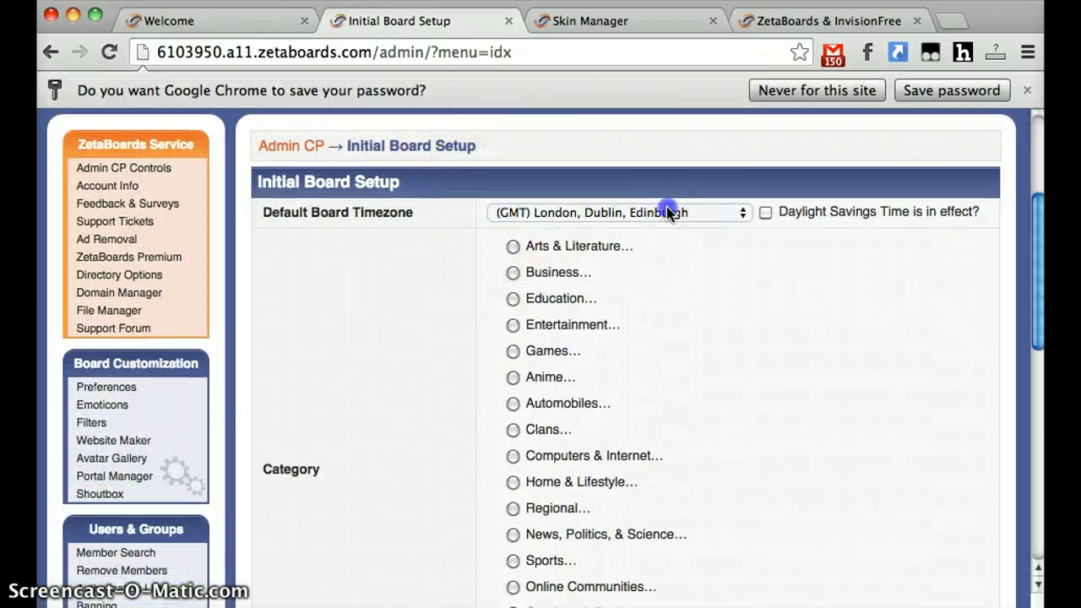
click(668, 212)
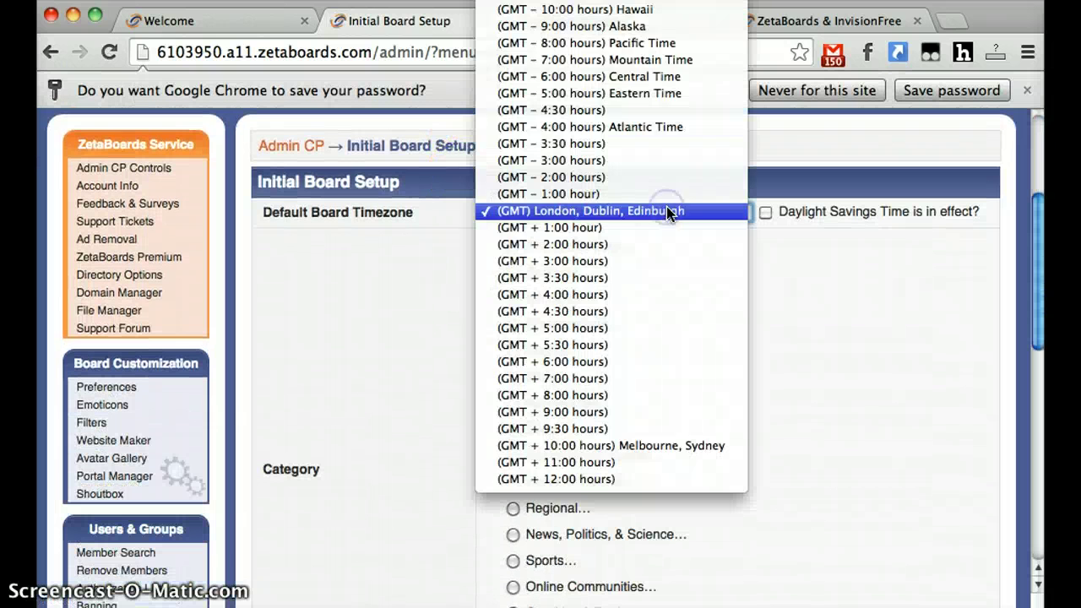
click(629, 26)
click(766, 212)
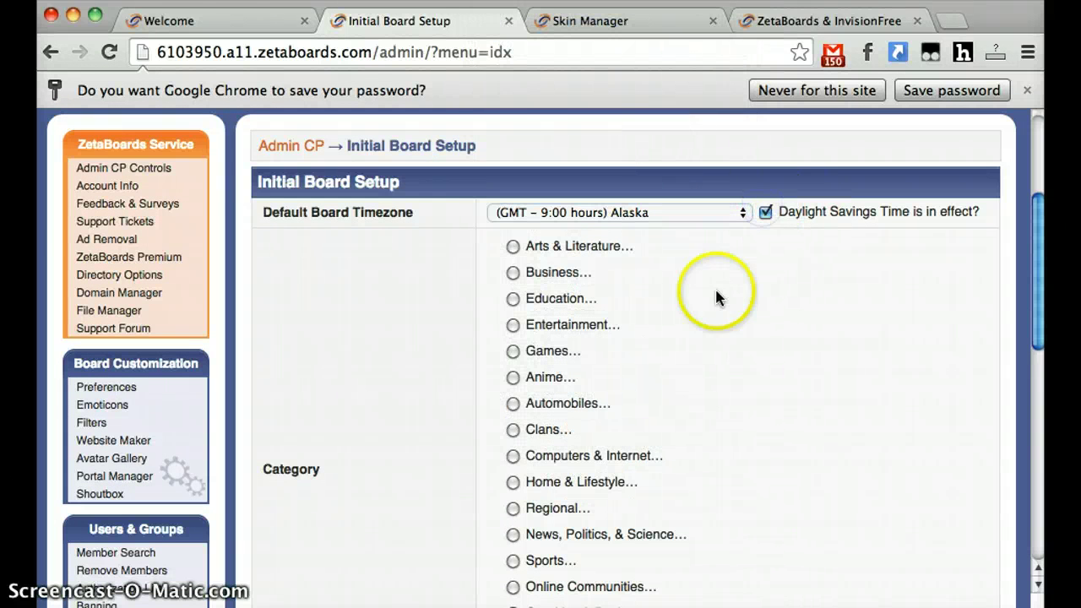
- Choose Education category, describe the board as 'discuss technical writing!', add tags Writing, Write, Technical, and submit
scroll(374, 348, down, 3)
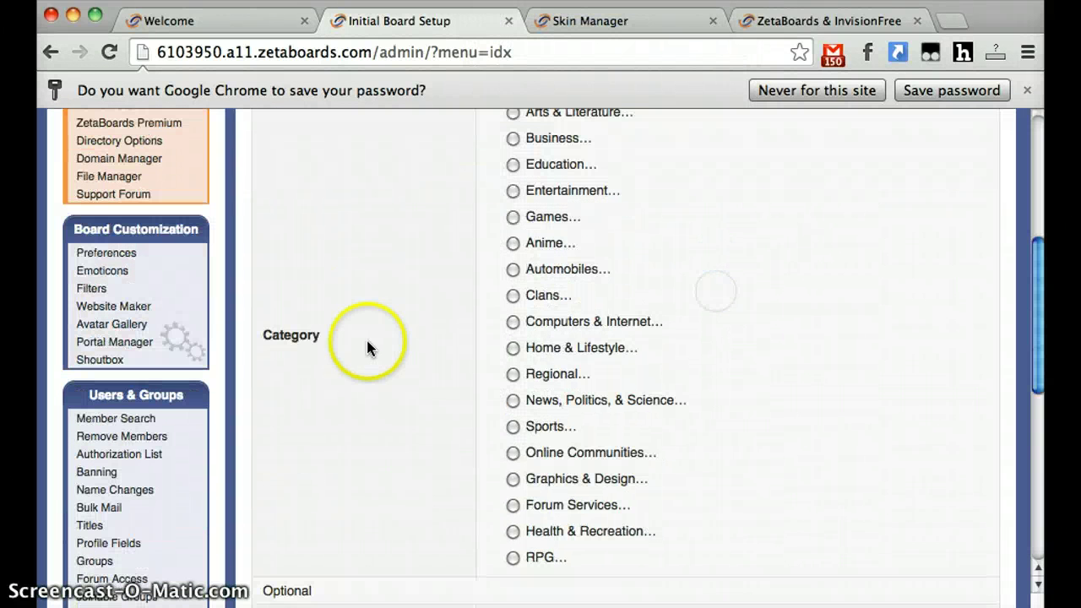
click(513, 221)
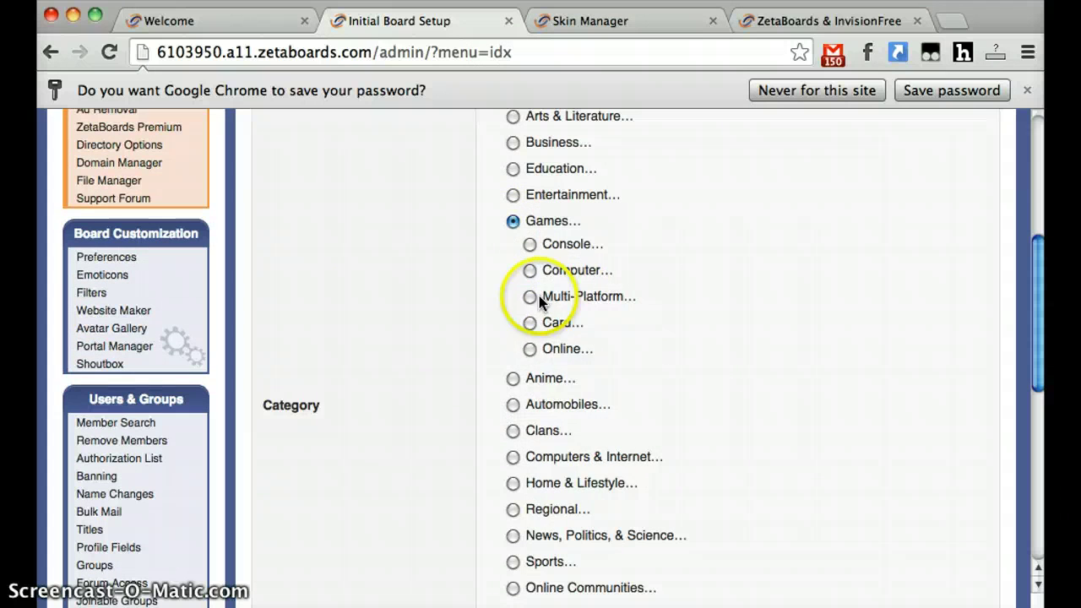
click(515, 155)
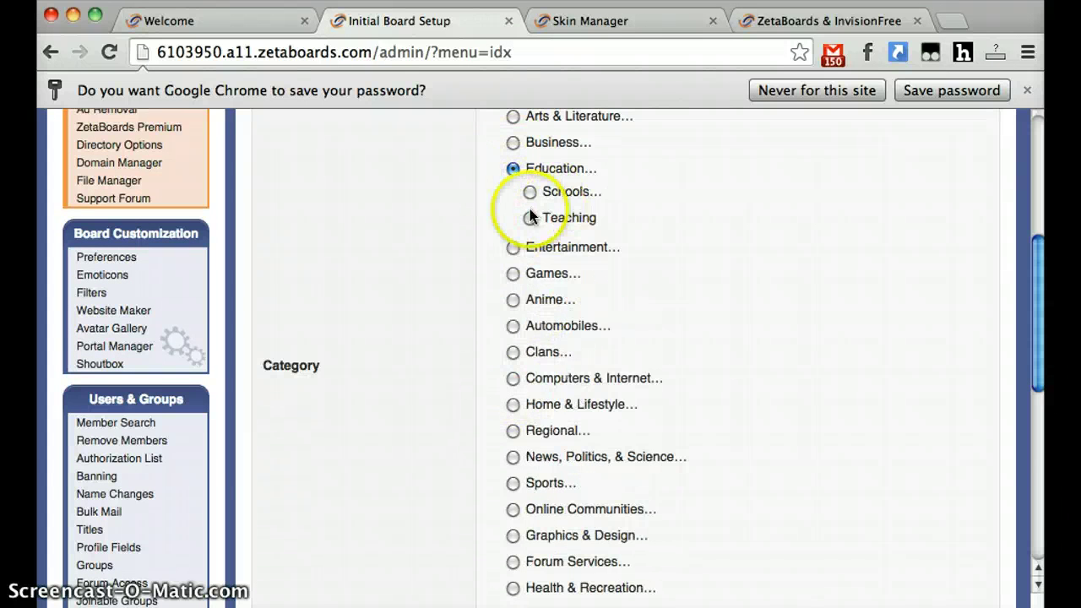
scroll(458, 398, down, 8)
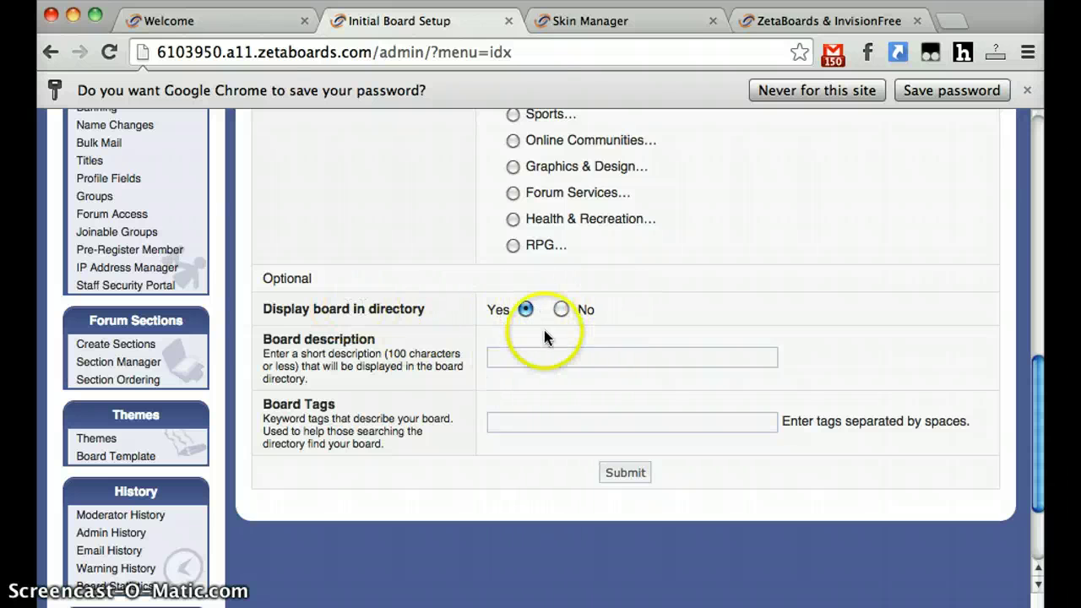
click(536, 357)
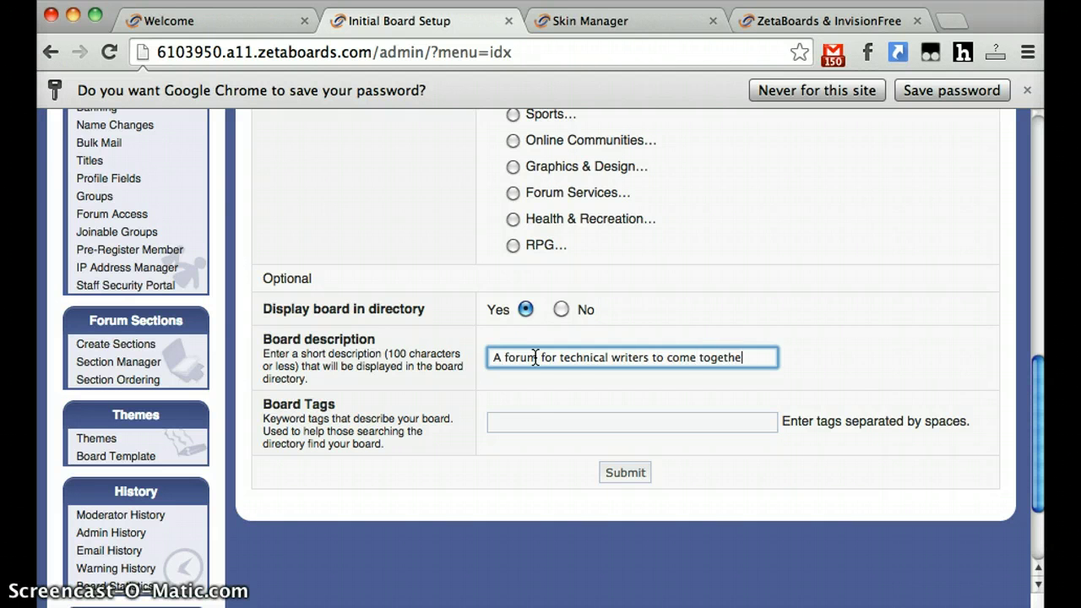
text(discuss tec)
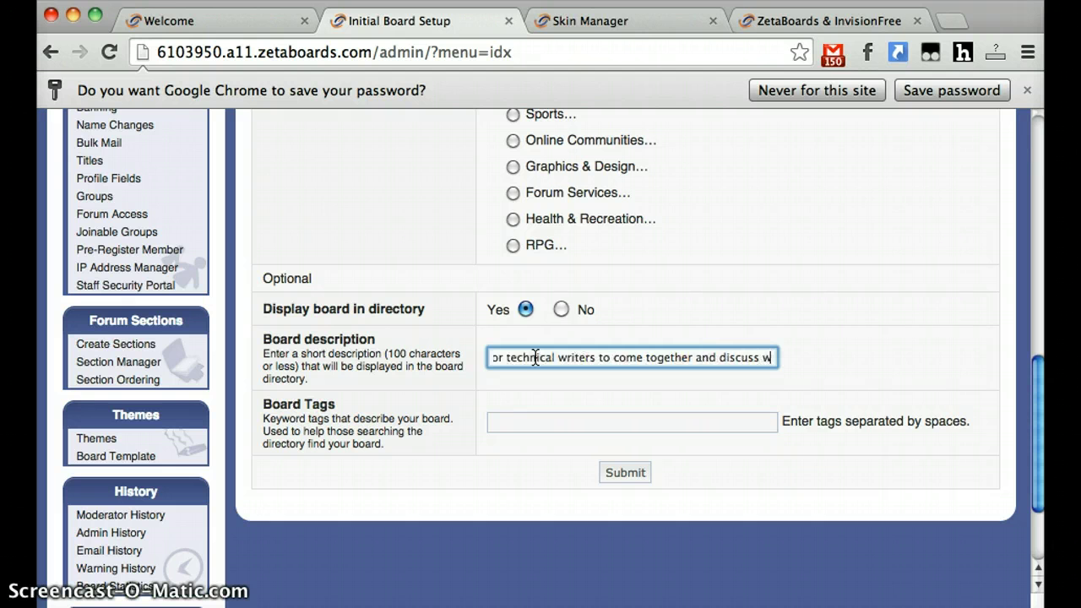
text(hnical writing!@)
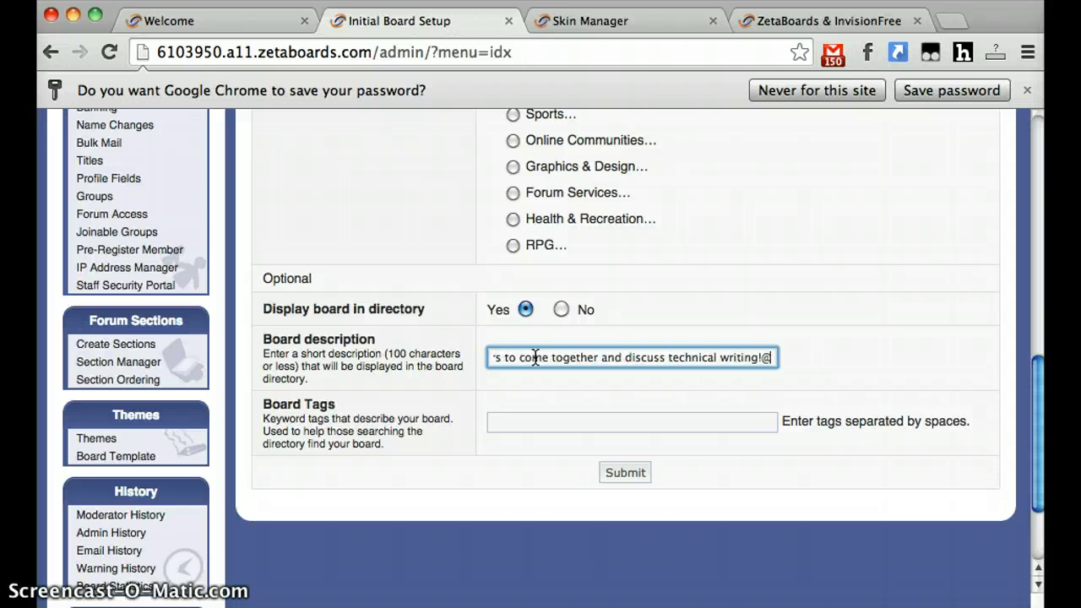
key(BackSpace)
key(Tab)
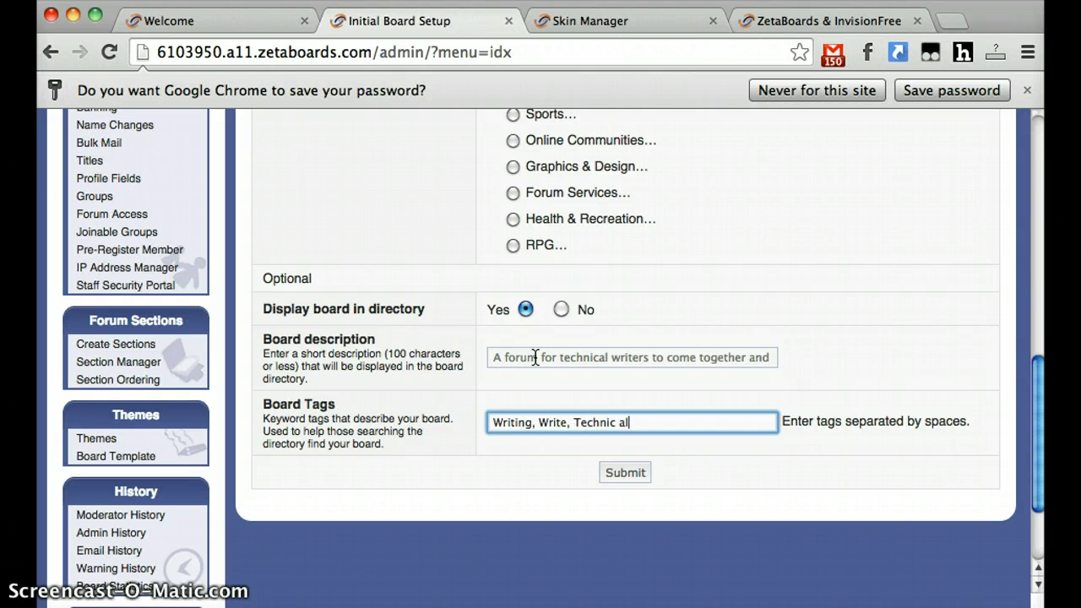
click(713, 442)
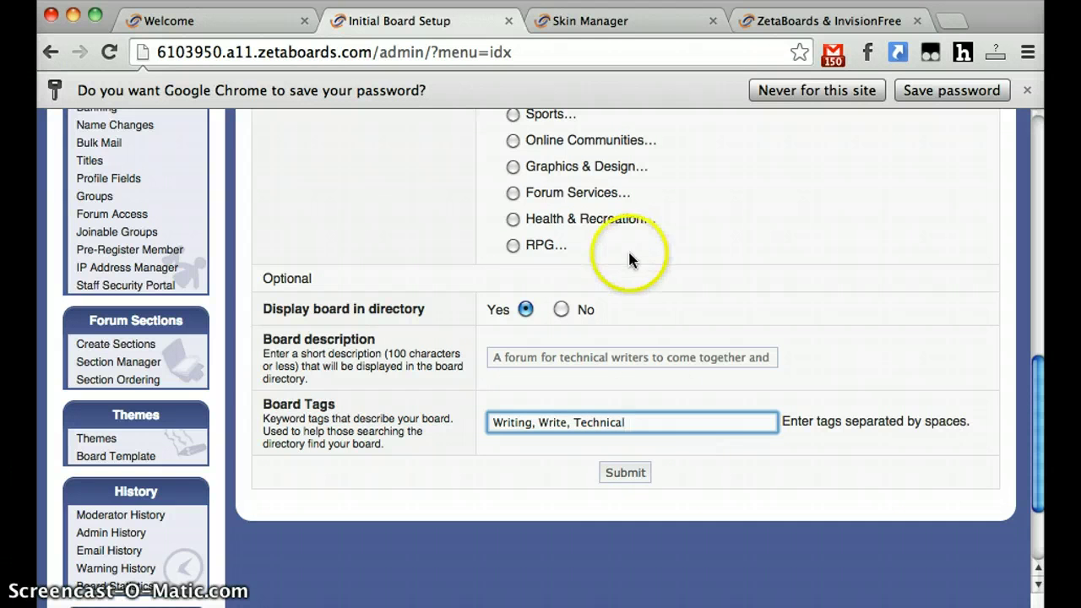
click(633, 476)
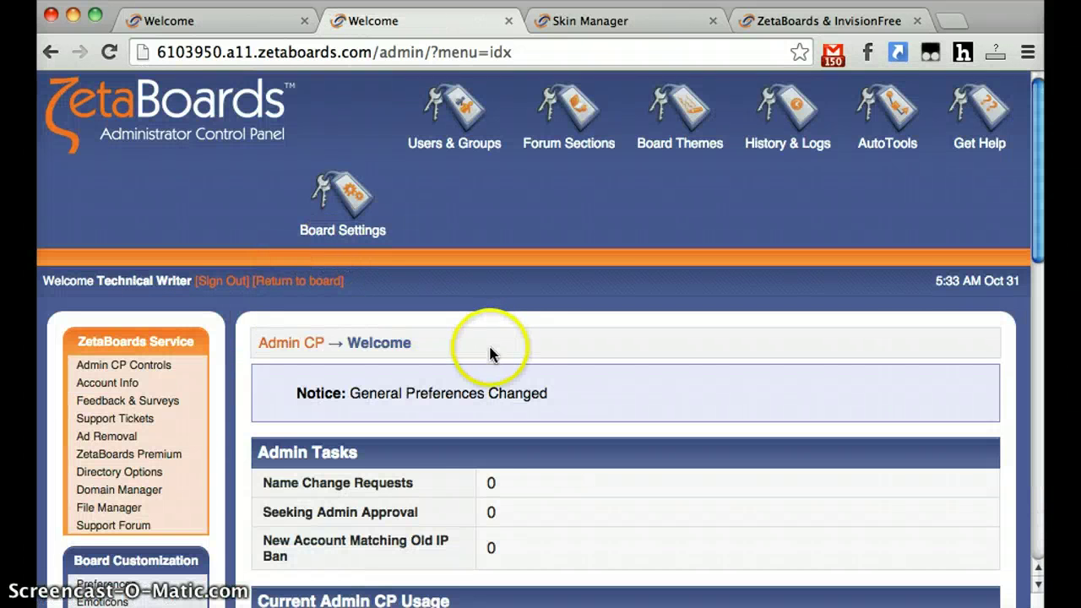
scroll(491, 350, down, 5)
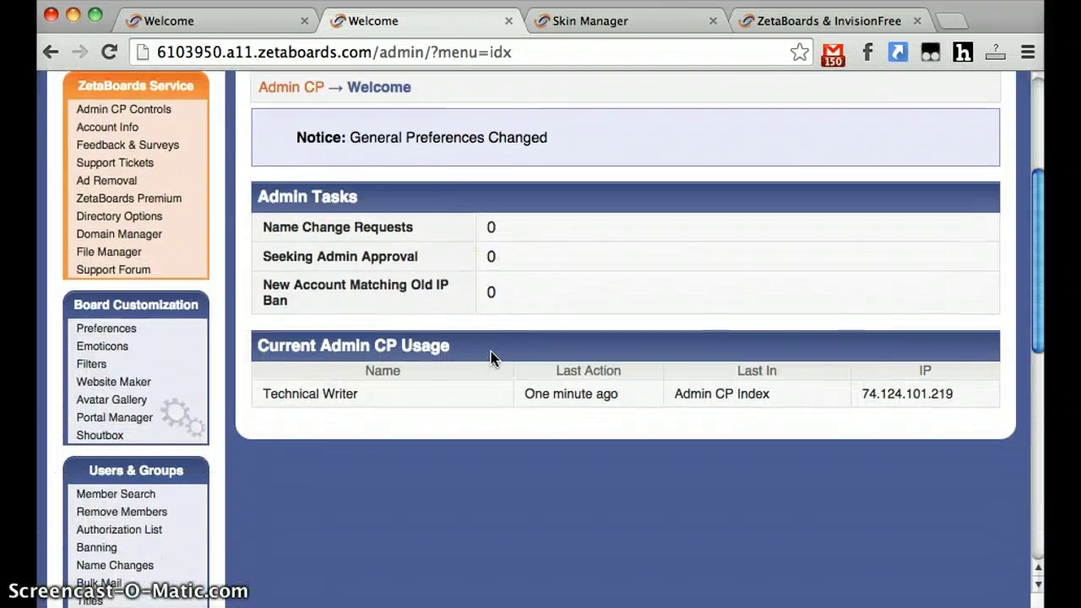
scroll(490, 359, up, 5)
drag(297, 393, 699, 389)
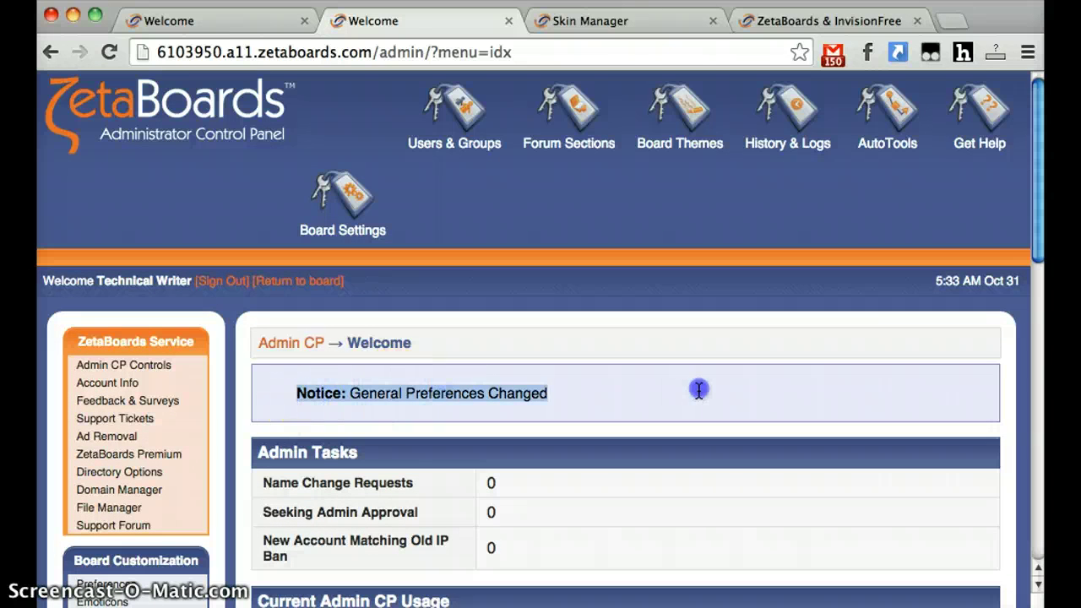
click(701, 390)
scroll(517, 376, down, 4)
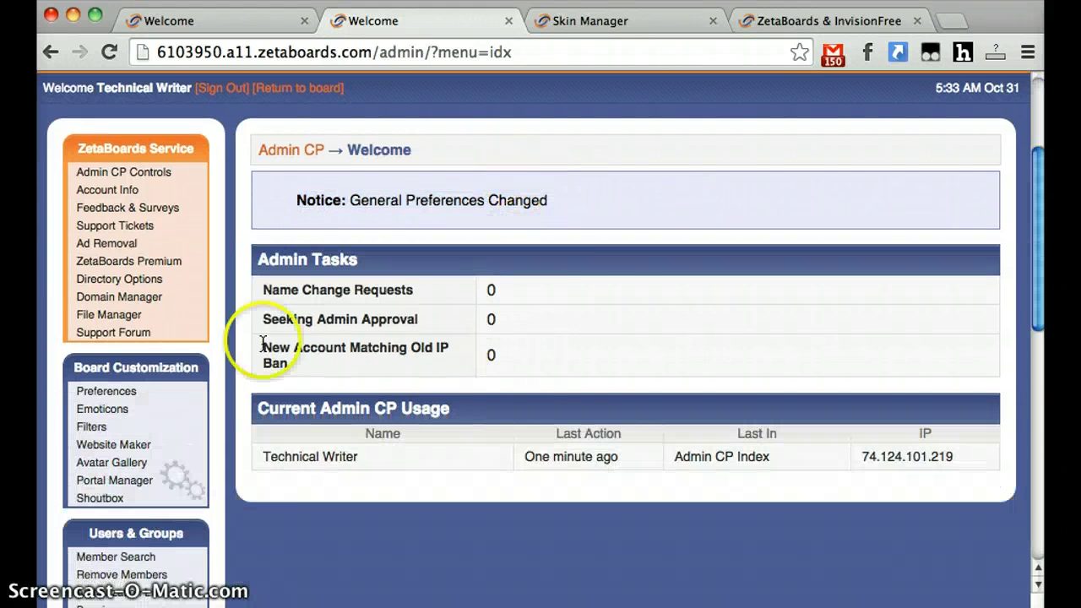
scroll(345, 380, down, 12)
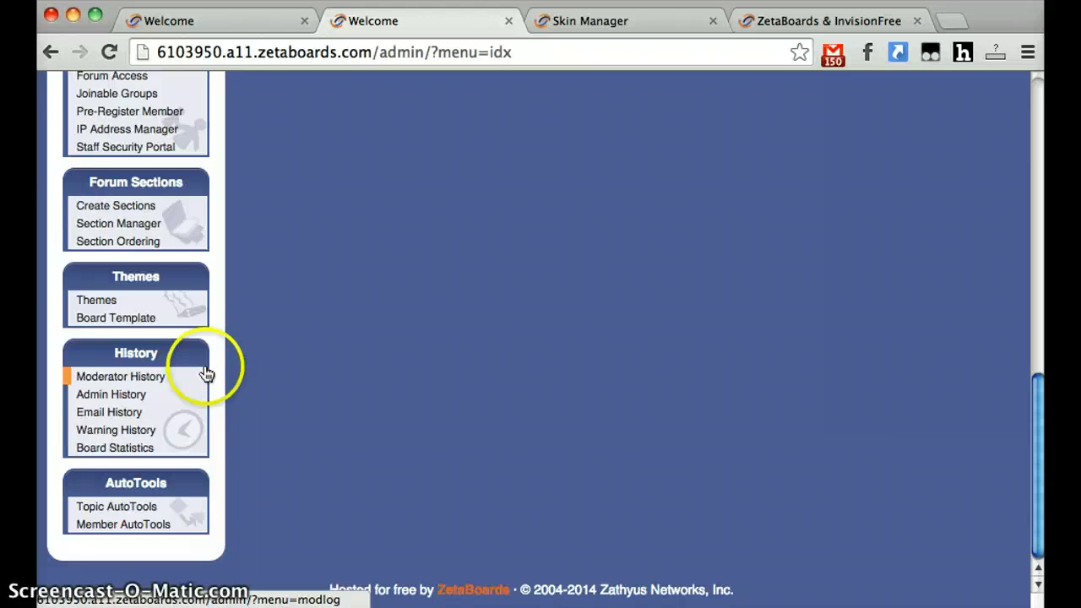
scroll(207, 380, up, 15)
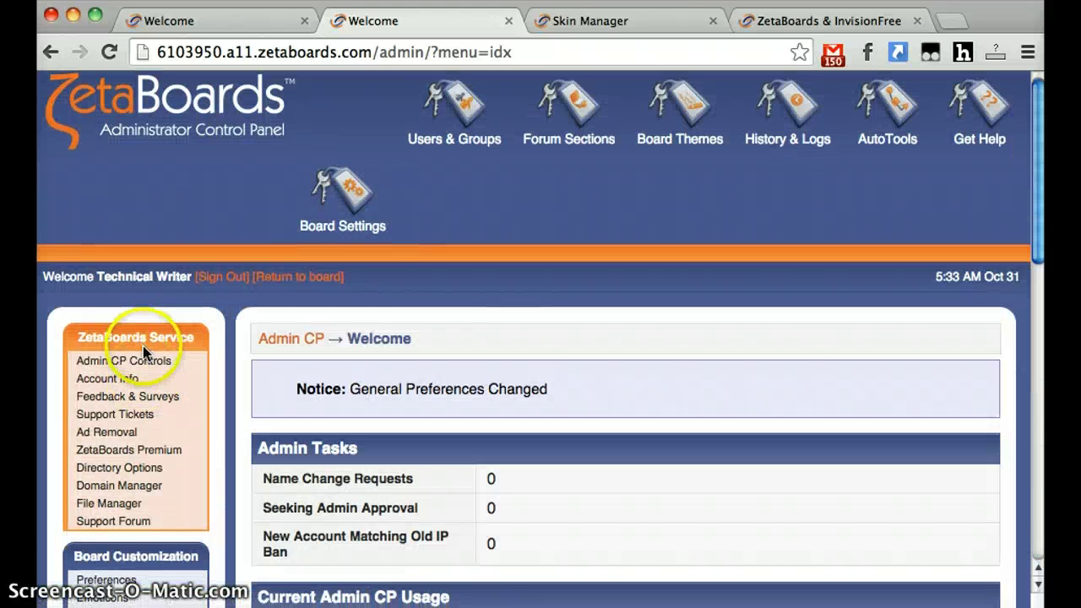
scroll(142, 345, down, 2)
scroll(143, 355, down, 8)
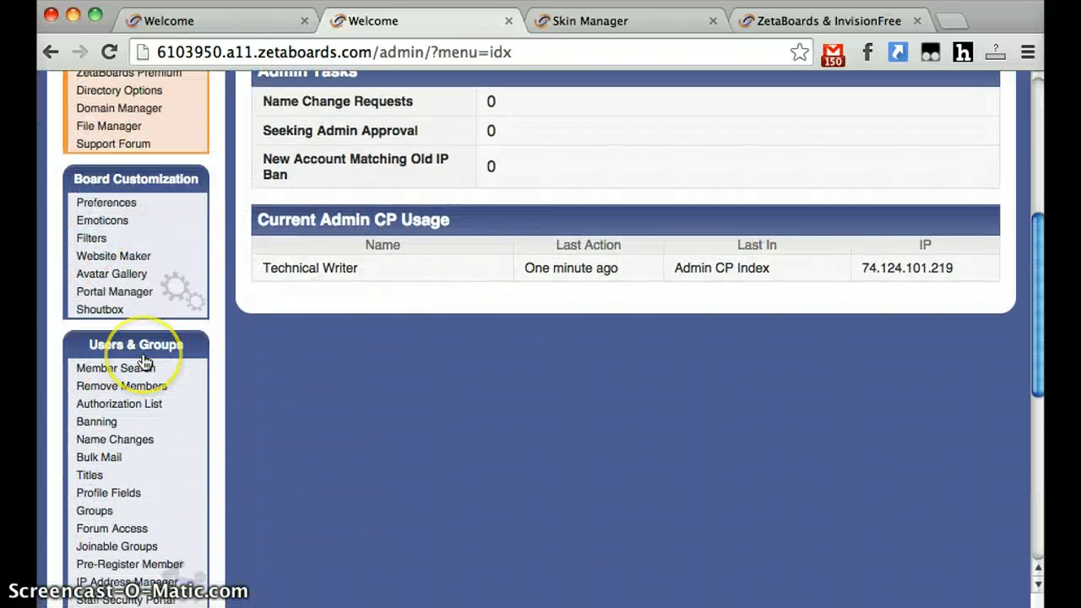
scroll(142, 351, down, 2)
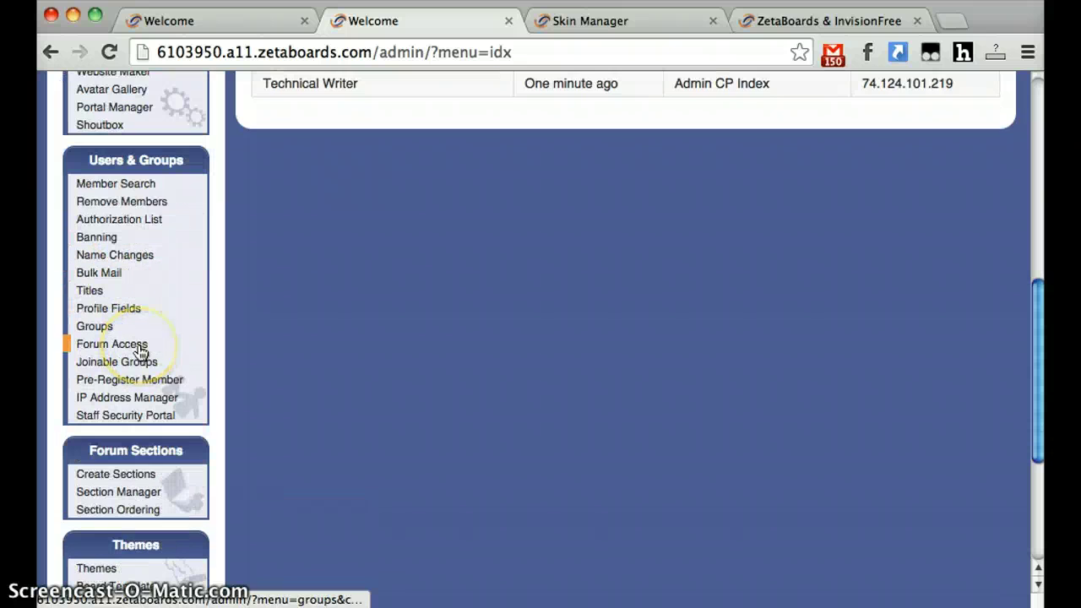
scroll(141, 351, down, 2)
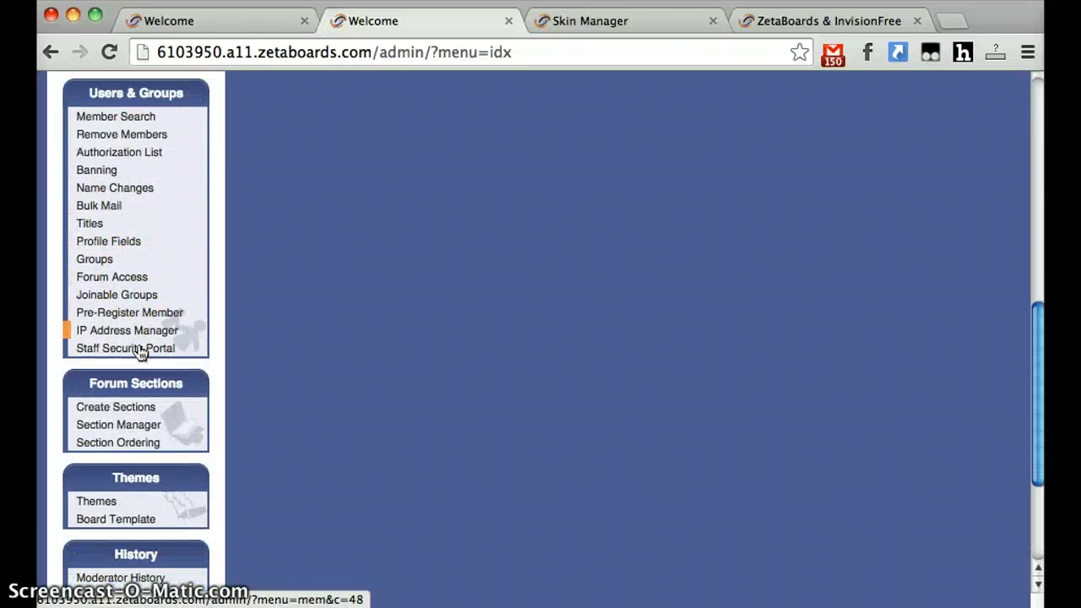
scroll(386, 352, down, 2)
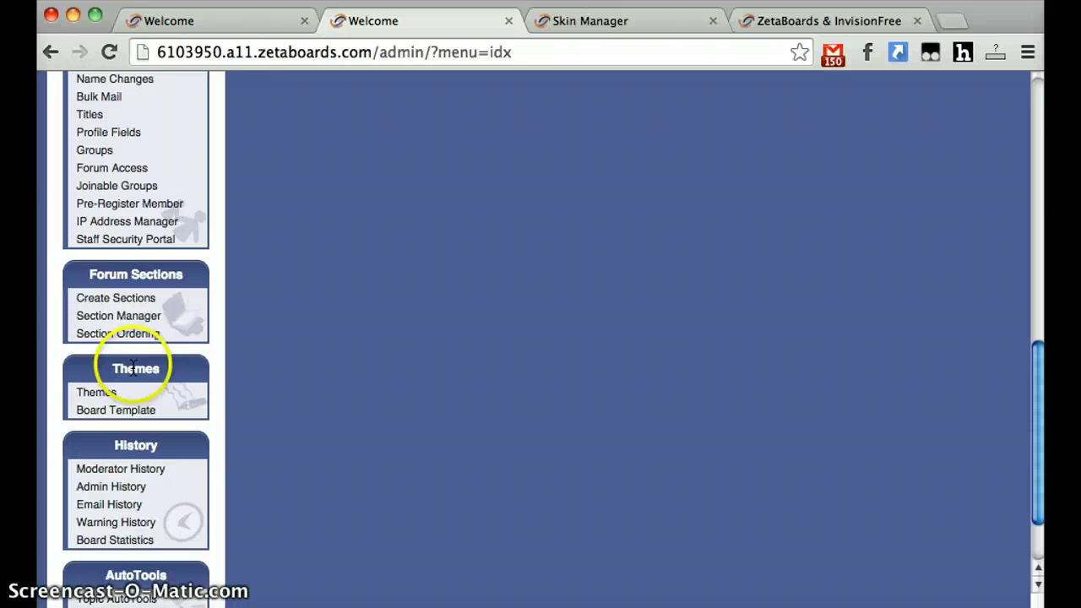
scroll(277, 375, up, 10)
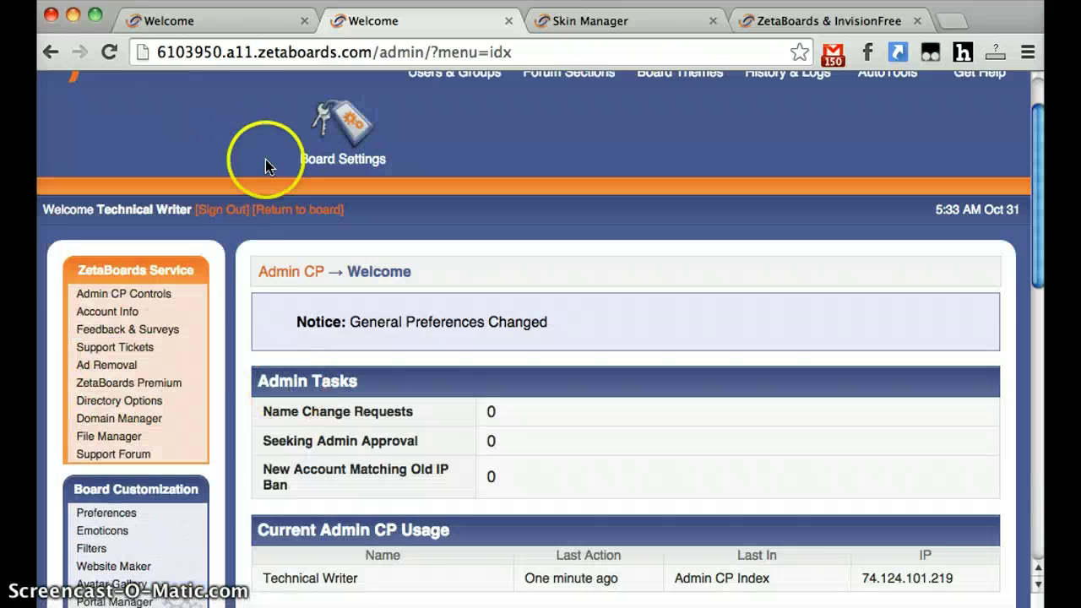
scroll(268, 304, down, 12)
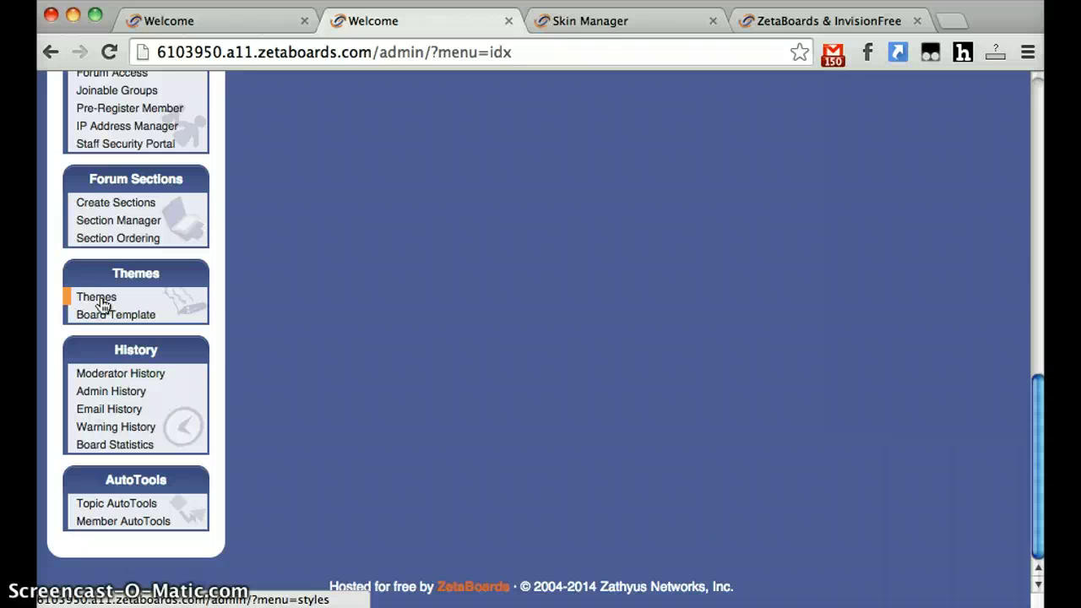
- View the Skin Manager with Zeta Original as default theme, then go to the ZetaBoards & InvisionFree forum
click(98, 304)
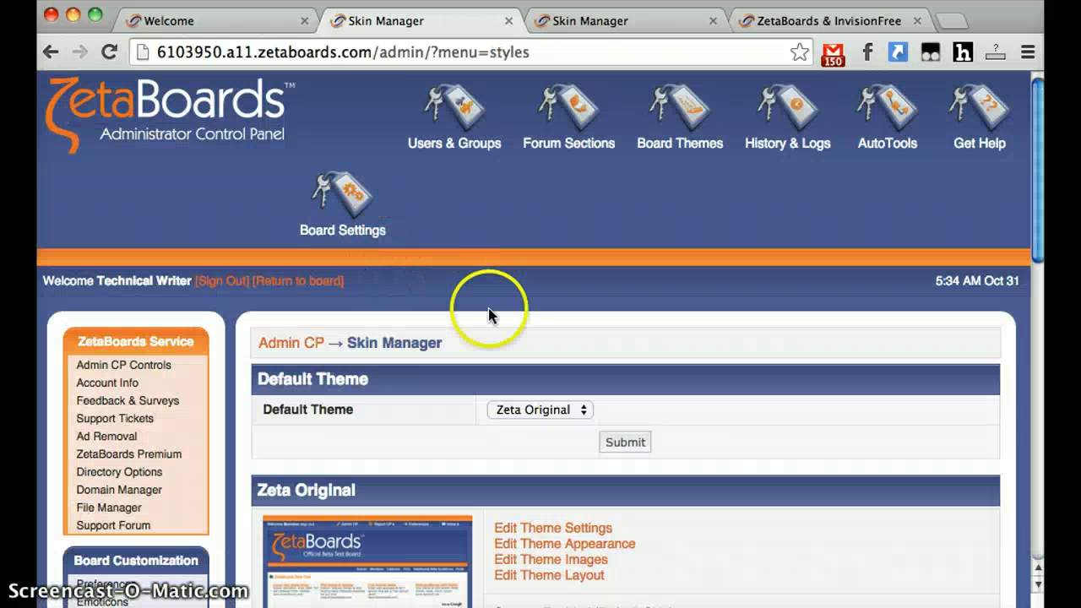
scroll(485, 253, down, 3)
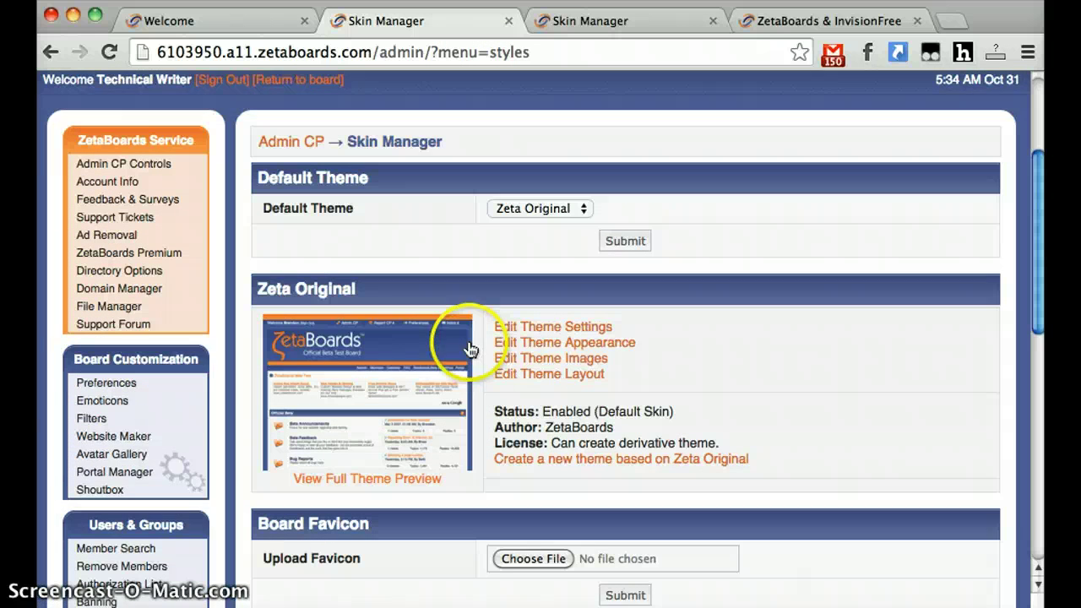
scroll(439, 359, down, 2)
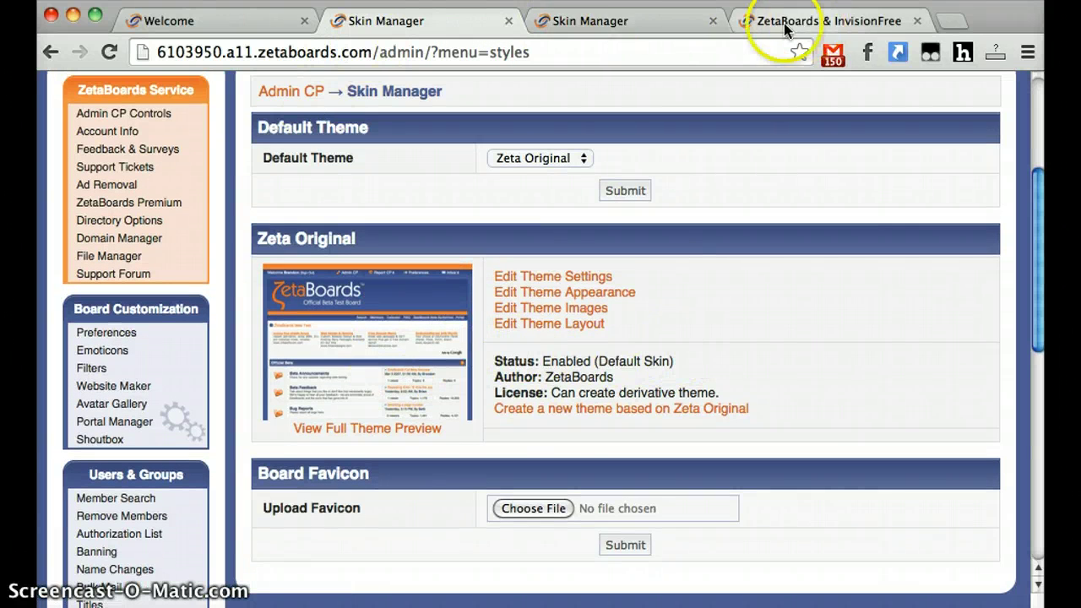
click(648, 21)
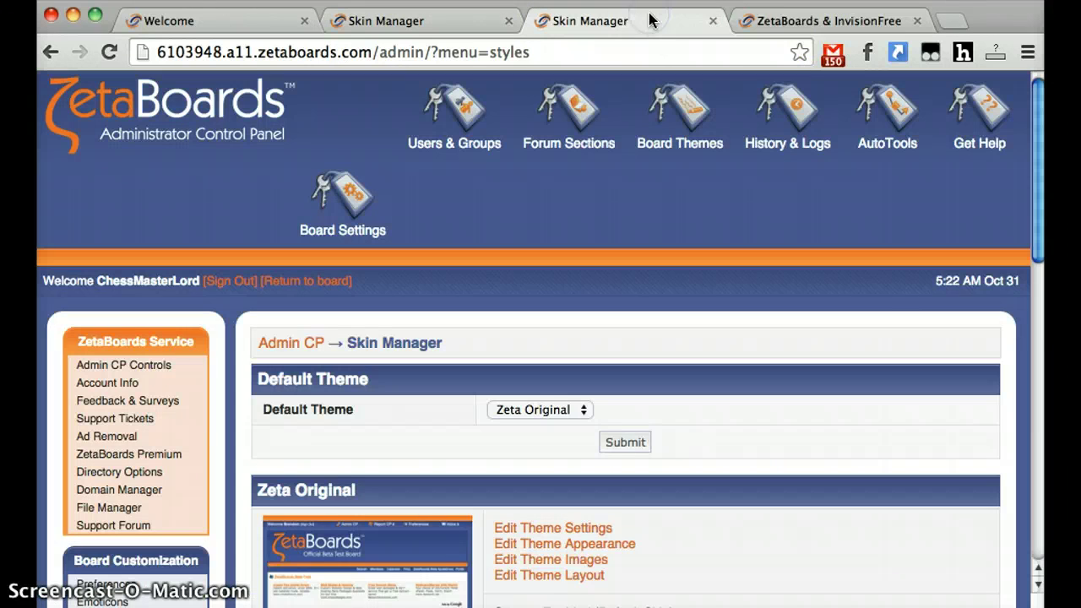
click(739, 23)
- Close the extra Skin Manager tab and scroll the support forum to the Theme Galleries section
click(713, 21)
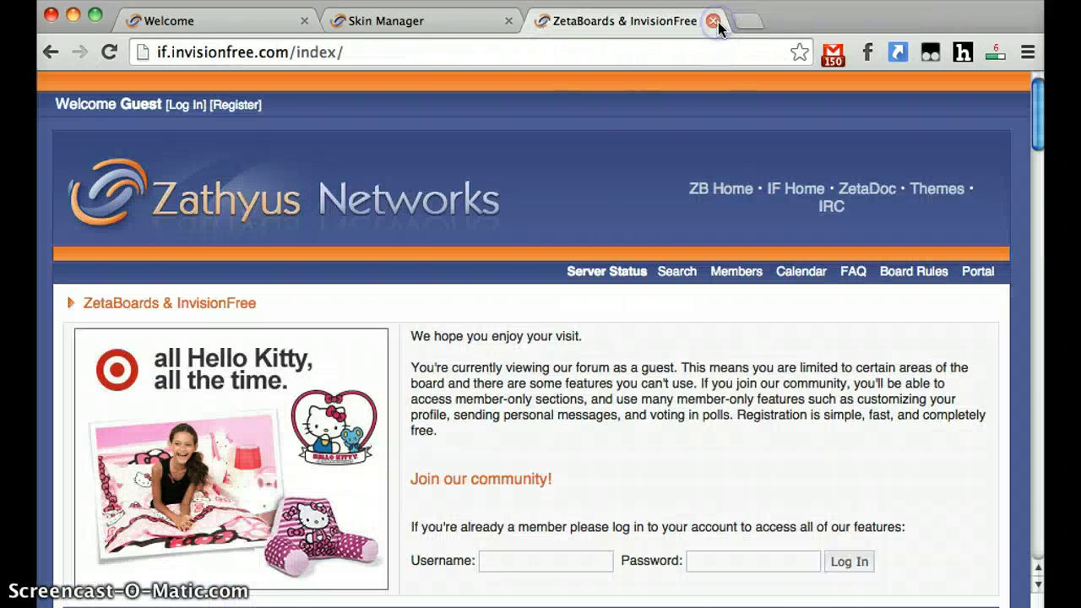
scroll(348, 287, down, 2)
scroll(358, 313, up, 2)
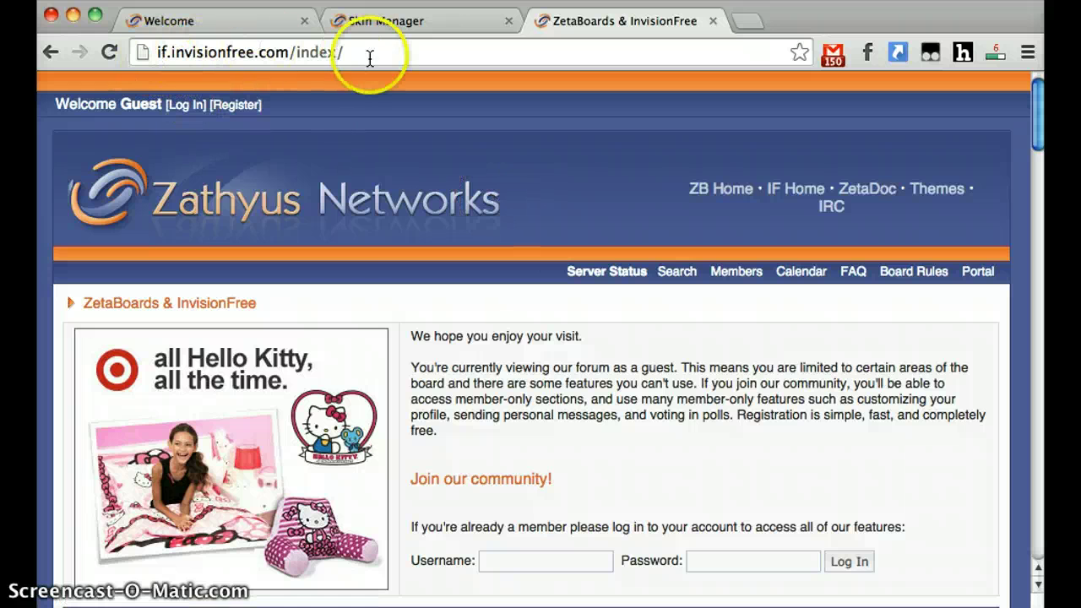
scroll(425, 370, down, 15)
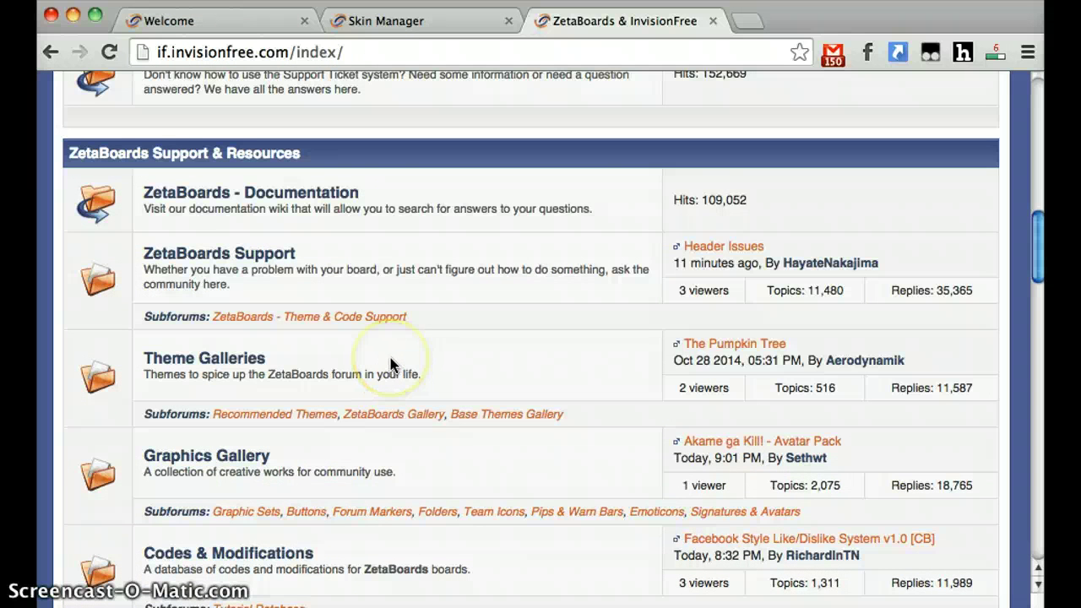
scroll(390, 357, down, 1)
scroll(390, 357, down, 3)
scroll(243, 310, up, 4)
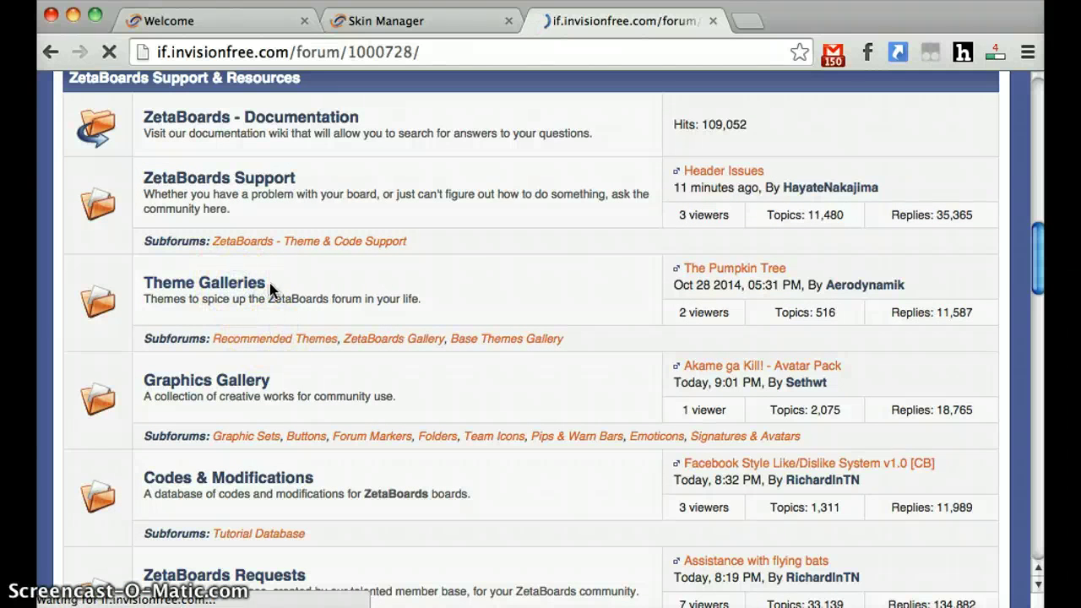
scroll(282, 329, down, 5)
scroll(282, 336, down, 2)
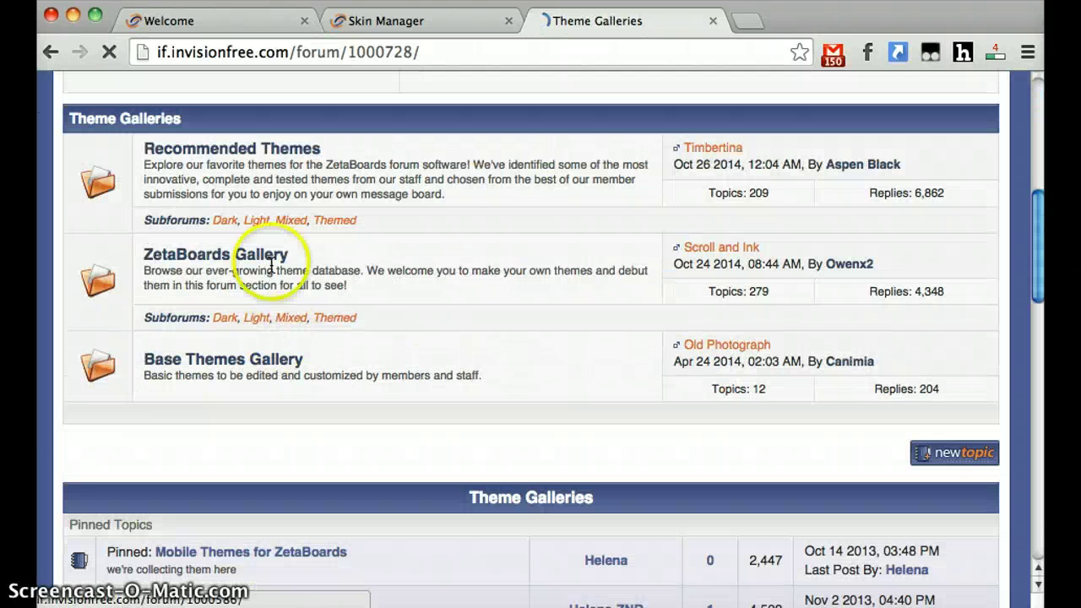
scroll(309, 368, down, 3)
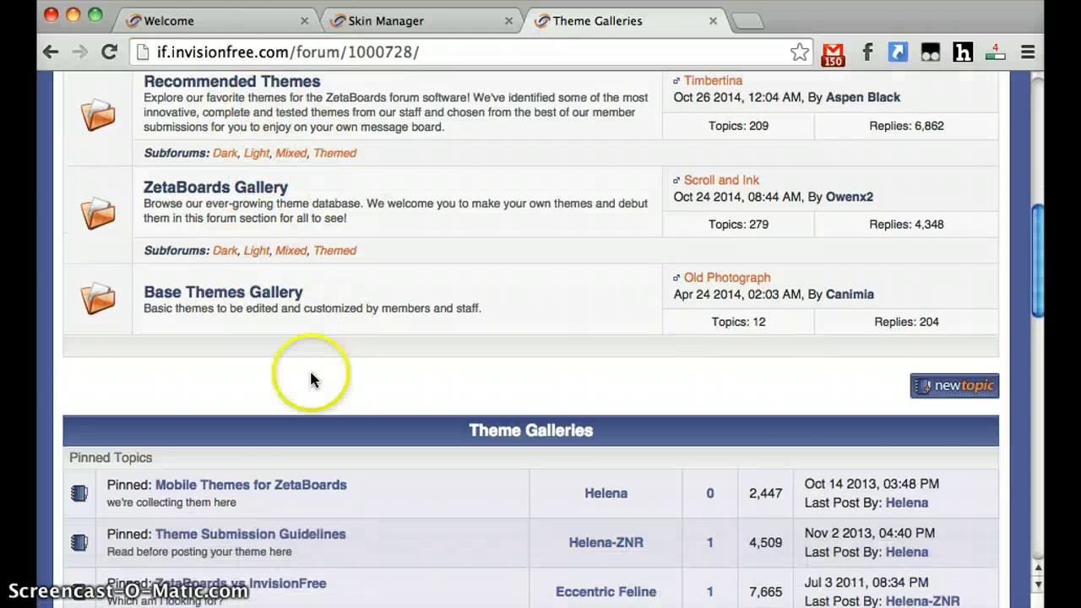
scroll(235, 346, up, 5)
- Open the Light recommended themes and scroll to the Bird of Paradise conversion topic
click(256, 392)
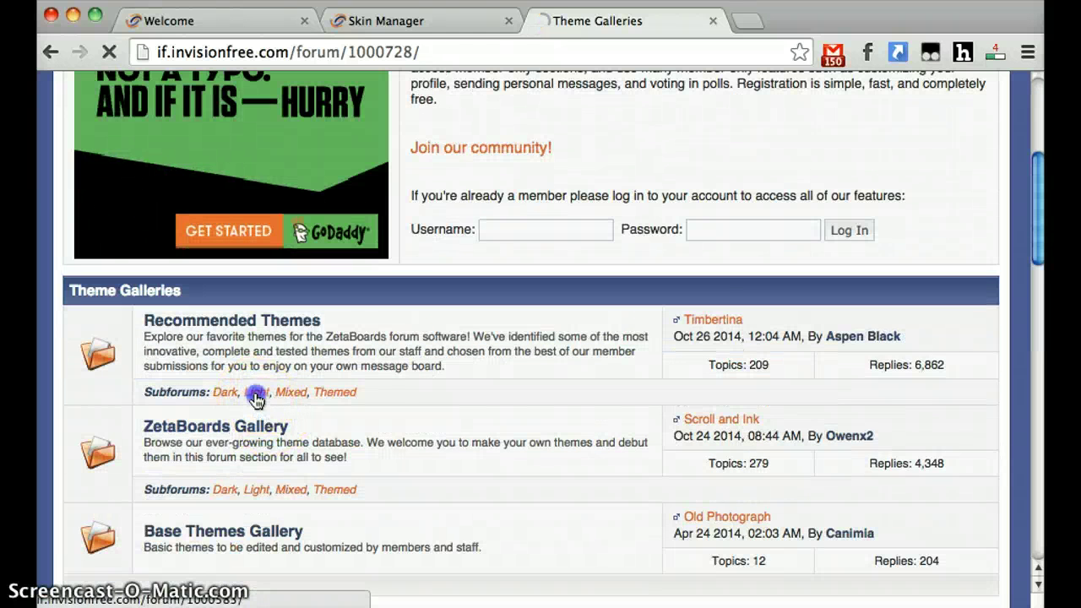
scroll(375, 434, down, 5)
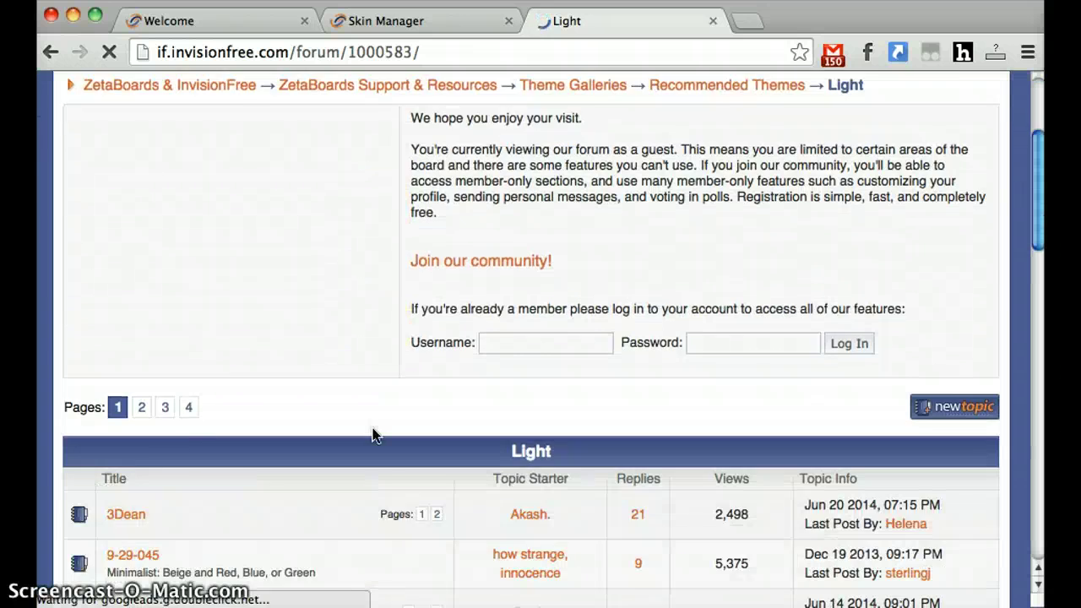
scroll(274, 430, down, 3)
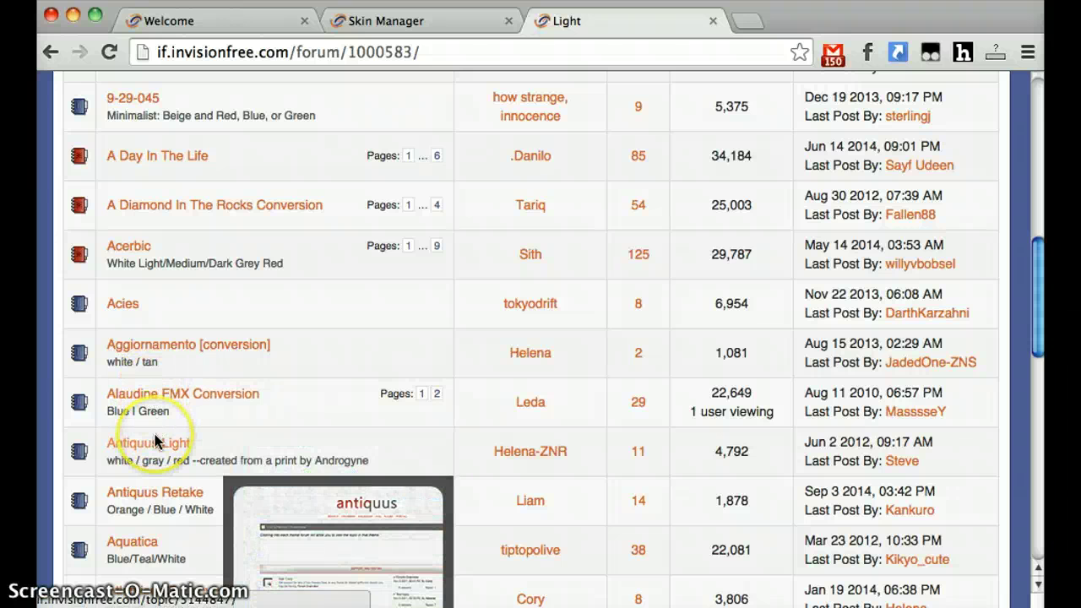
scroll(152, 388, down, 5)
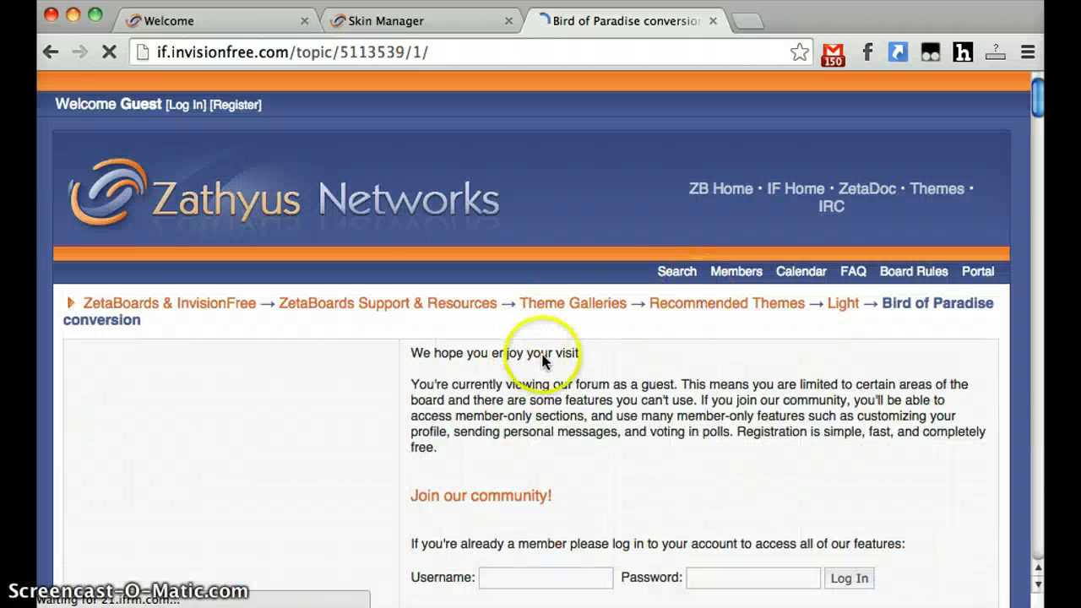
- Scroll down to the theme's code boxes and expand the Theme Layout code
scroll(580, 302, down, 6)
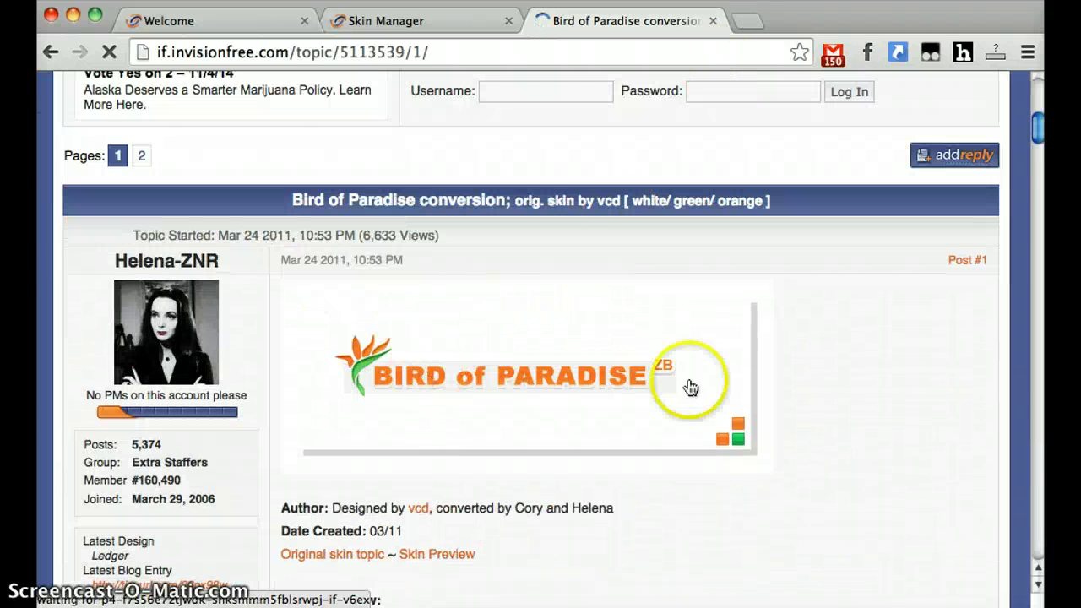
scroll(785, 376, down, 2)
scroll(642, 374, down, 3)
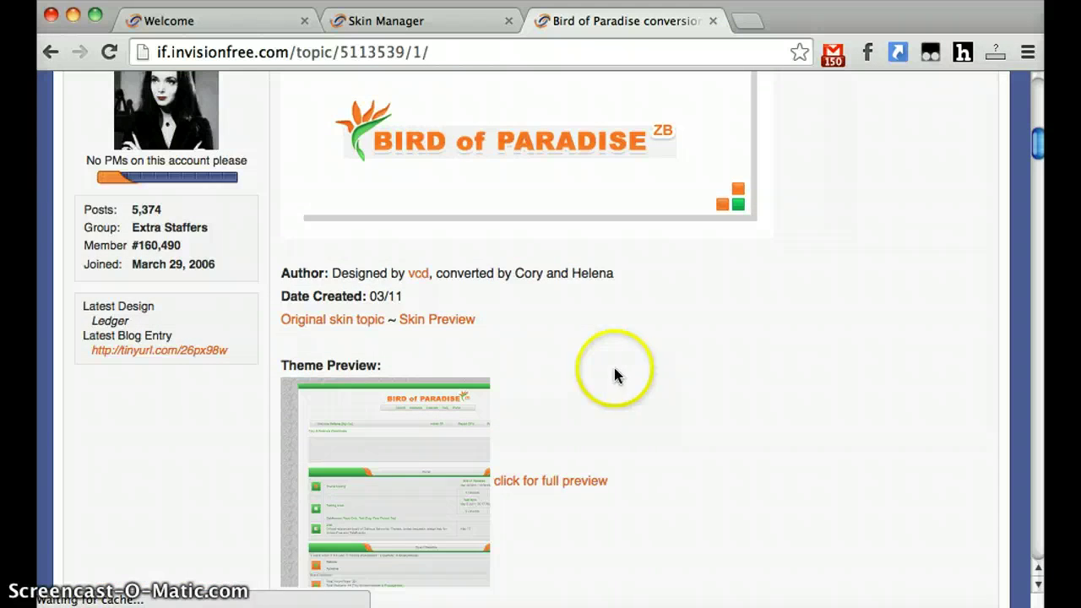
scroll(405, 351, down, 4)
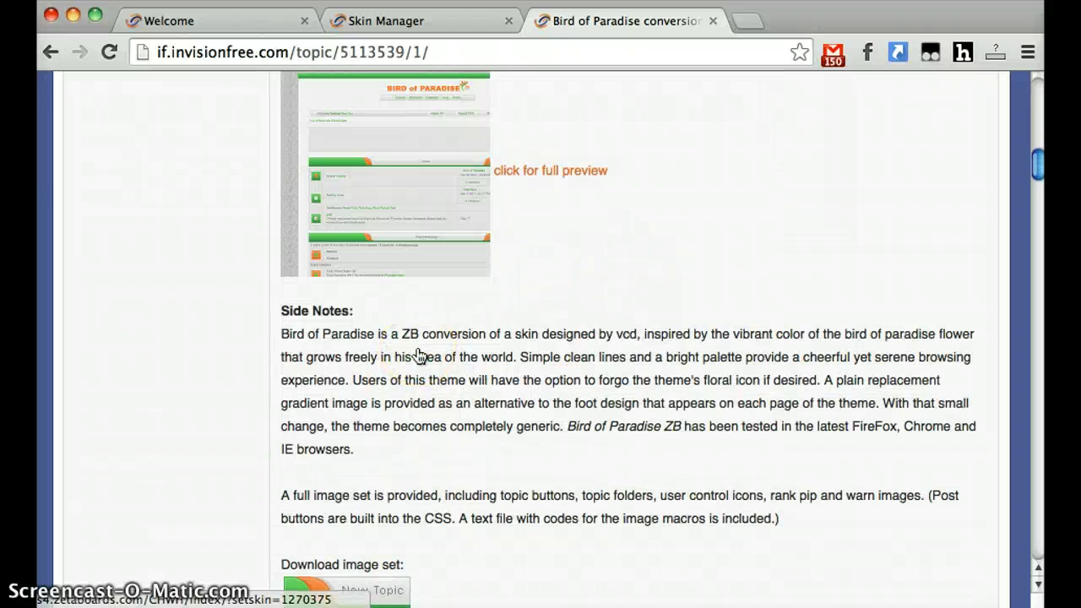
scroll(420, 355, down, 4)
click(298, 363)
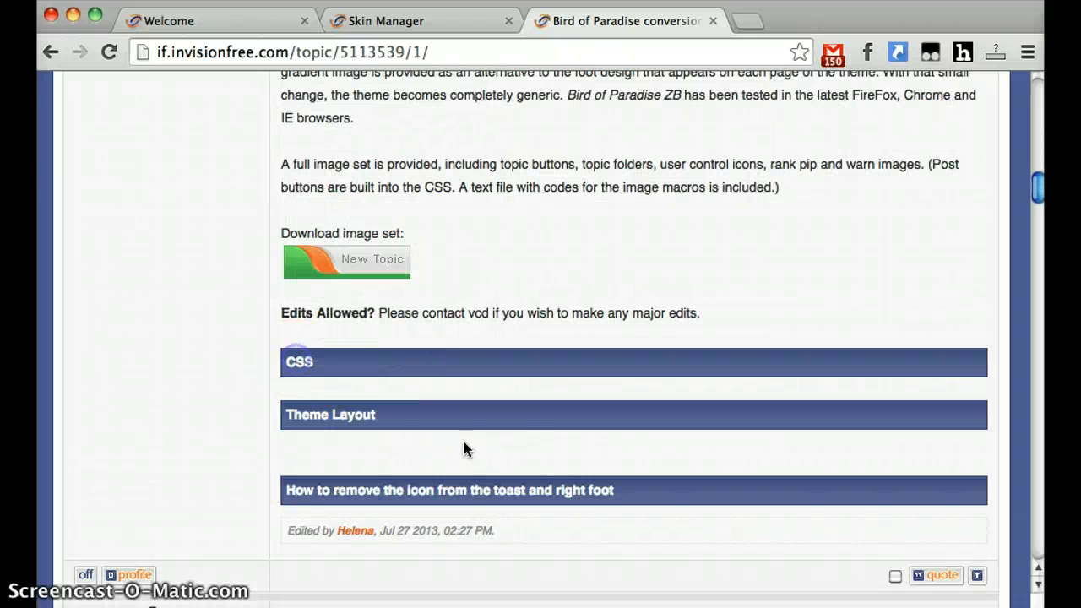
click(299, 363)
click(315, 425)
scroll(264, 426, down, 4)
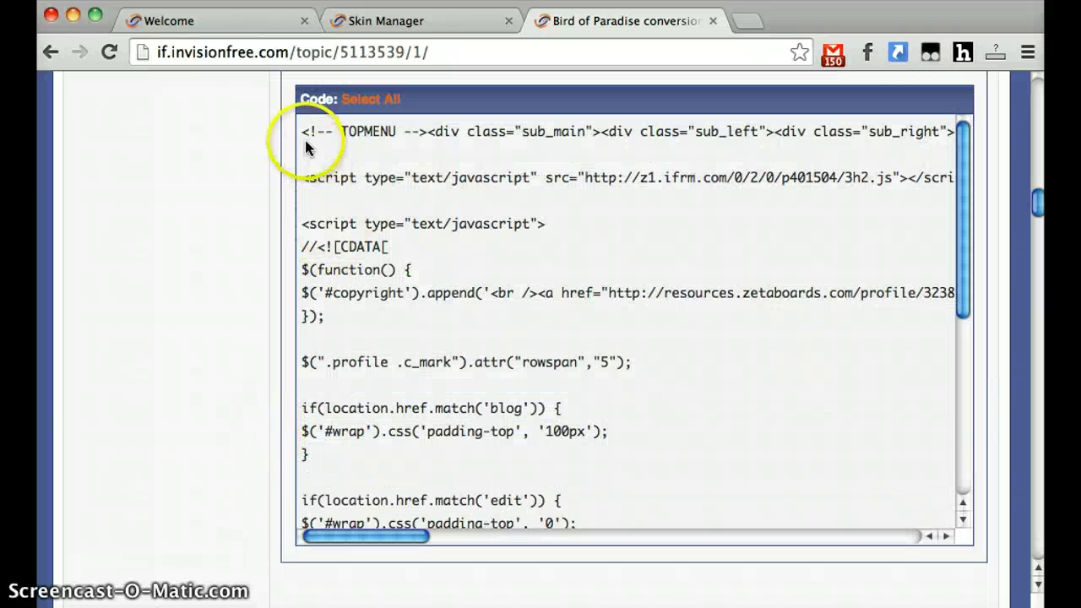
- Select all of the Bird of Paradise Theme Layout script
drag(583, 394, 442, 580)
scroll(352, 454, down, 2)
click(351, 450)
scroll(350, 449, down, 7)
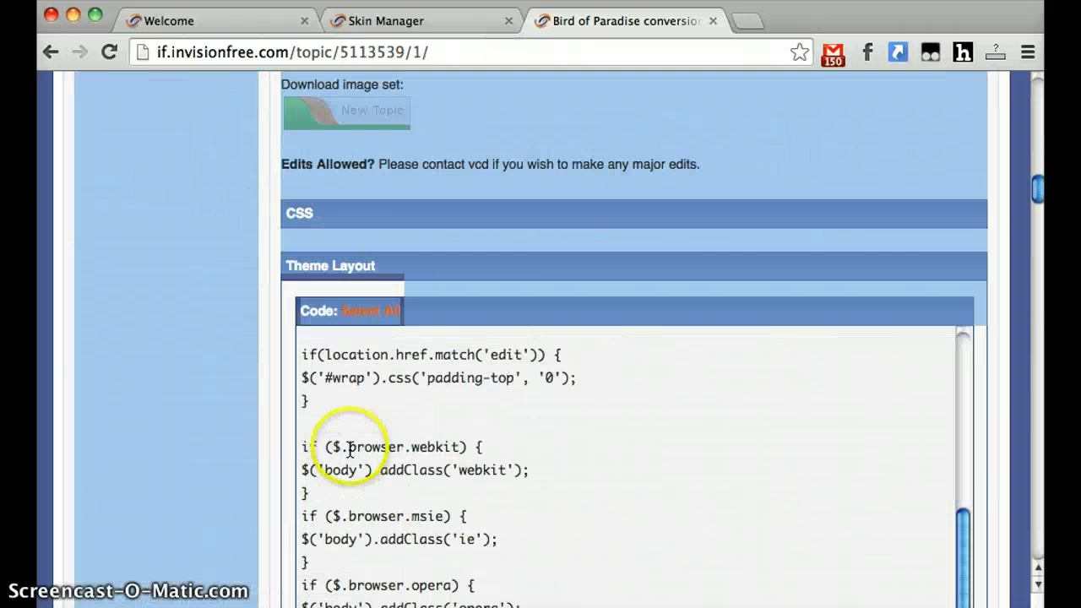
scroll(229, 439, down, 4)
scroll(418, 379, up, 4)
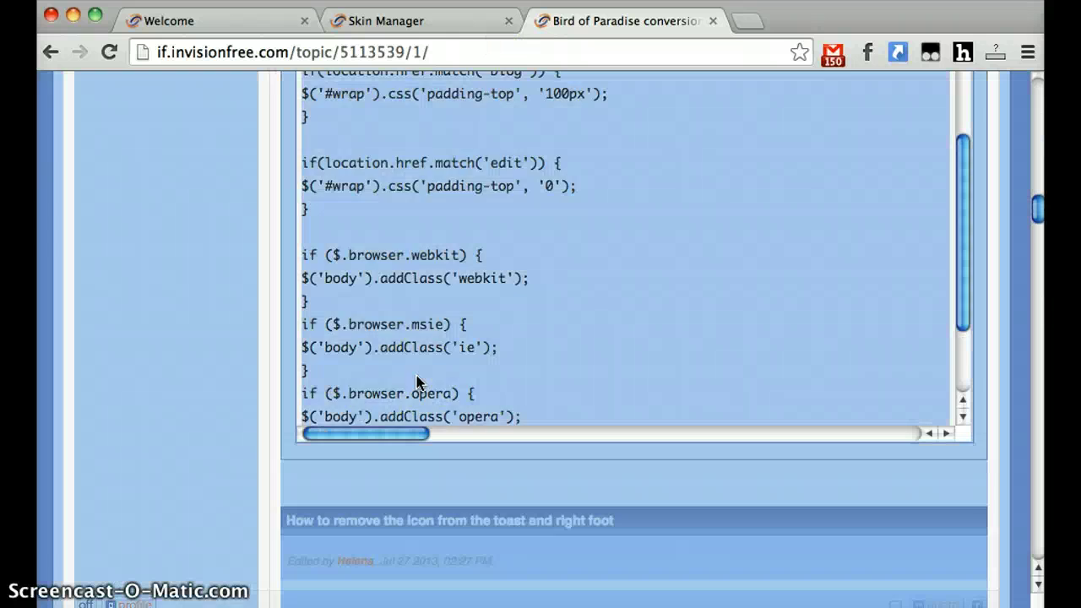
click(466, 345)
scroll(549, 377, up, 4)
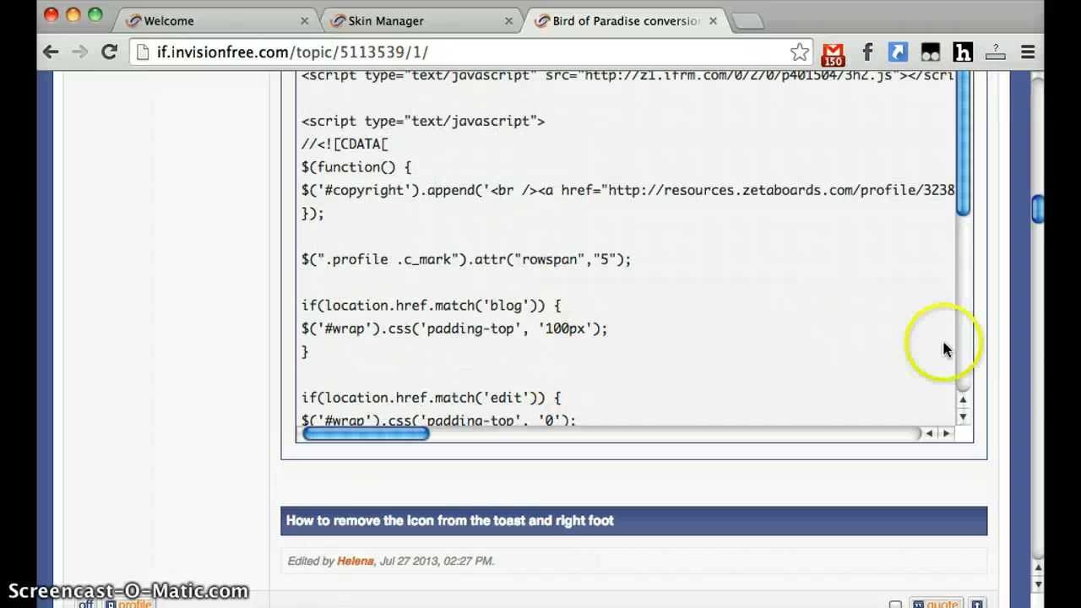
scroll(1024, 357, up, 2)
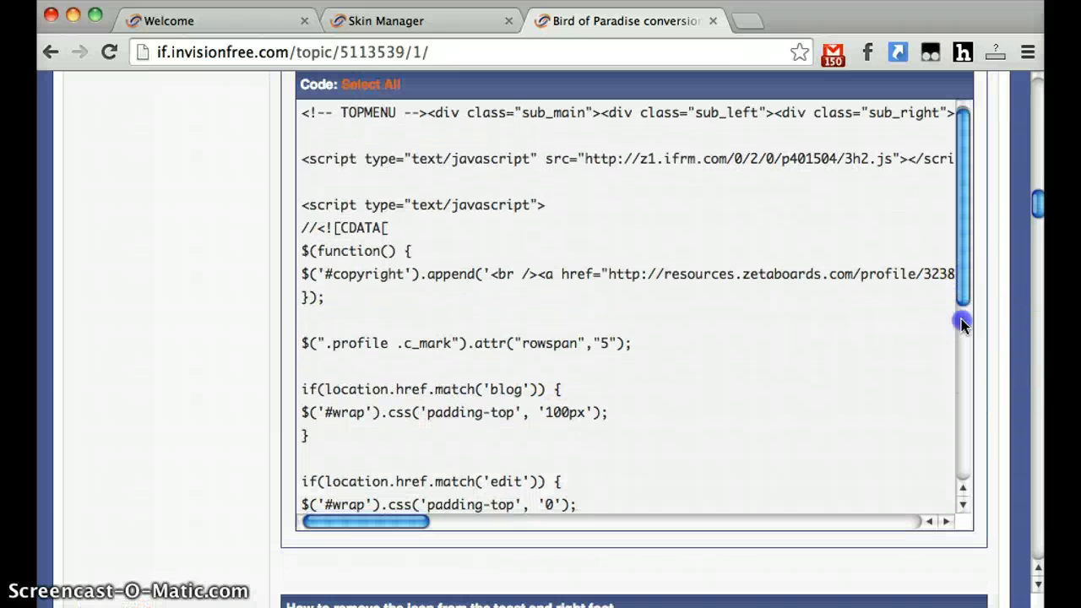
drag(961, 319, 955, 483)
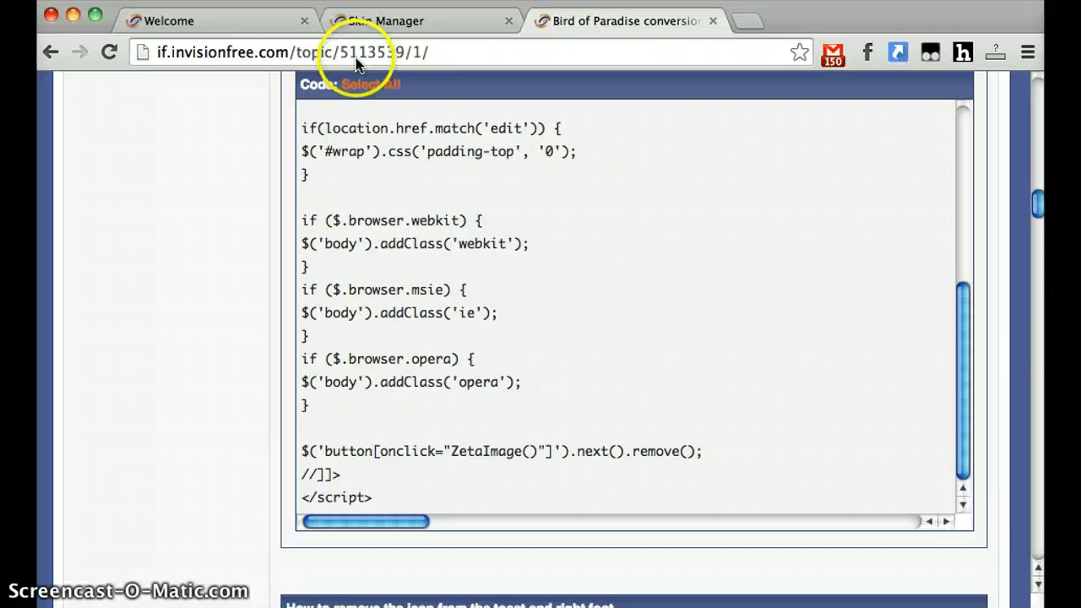
click(369, 84)
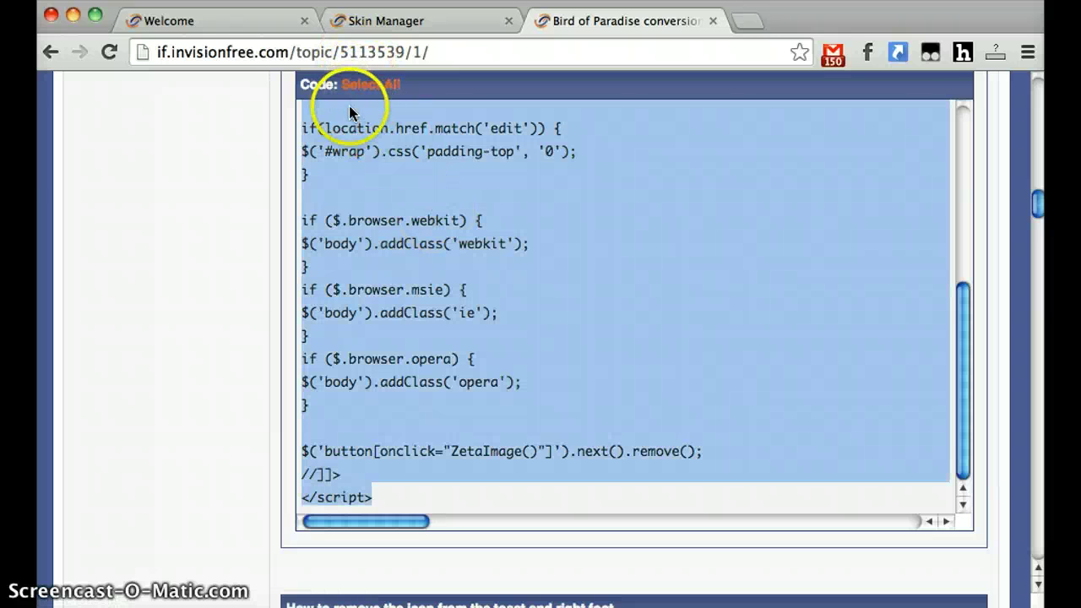
scroll(214, 207, up, 1)
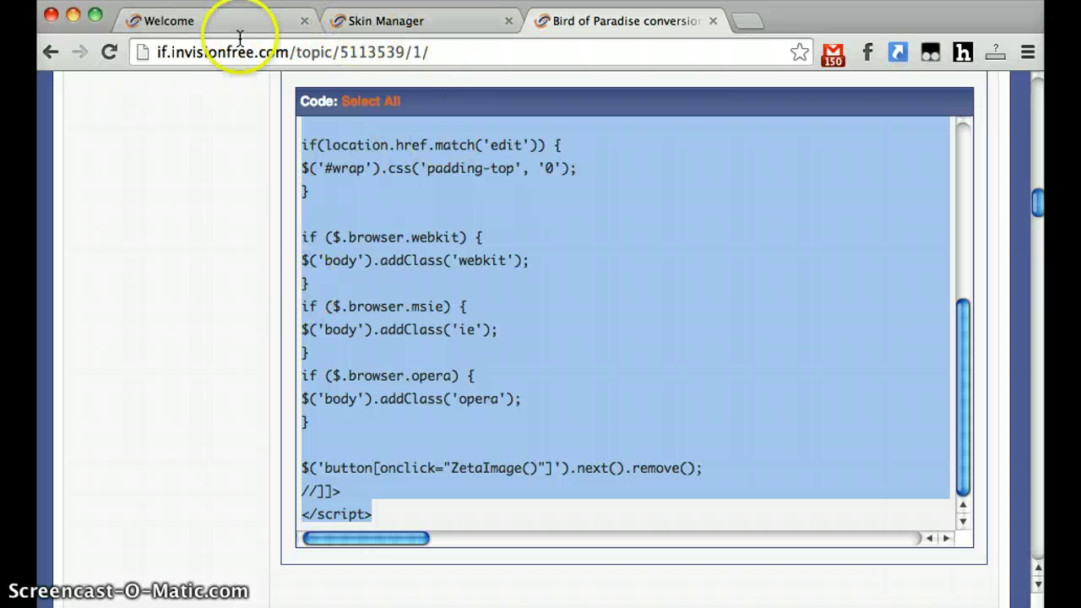
- Paste the Bird of Paradise script over Zeta Original's Header/Logo layout code and save the layout
click(446, 23)
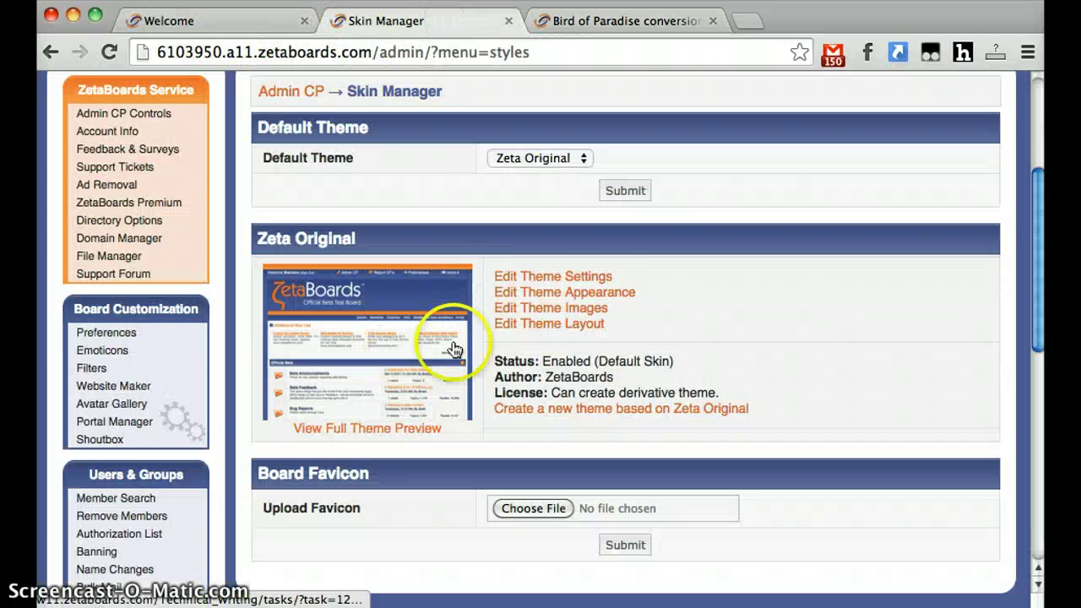
click(580, 323)
key(ctrl+Tab)
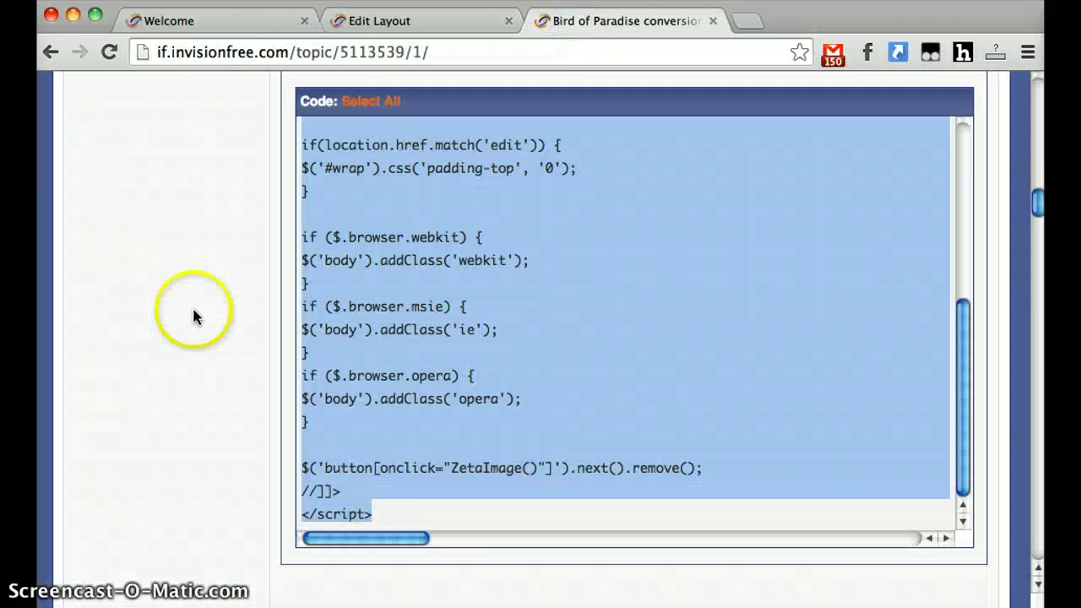
scroll(179, 256, up, 3)
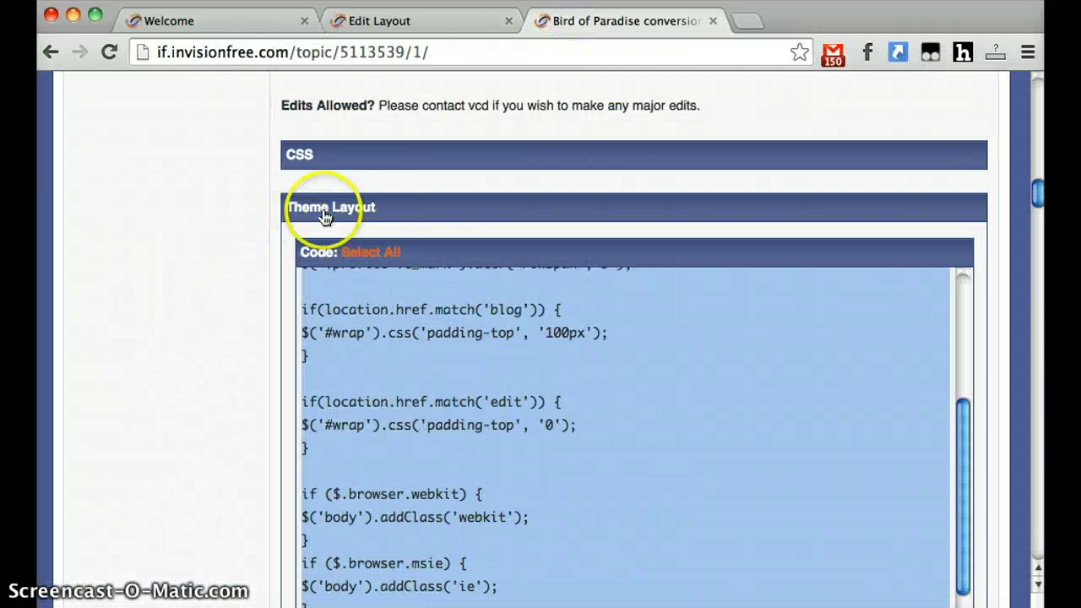
click(411, 17)
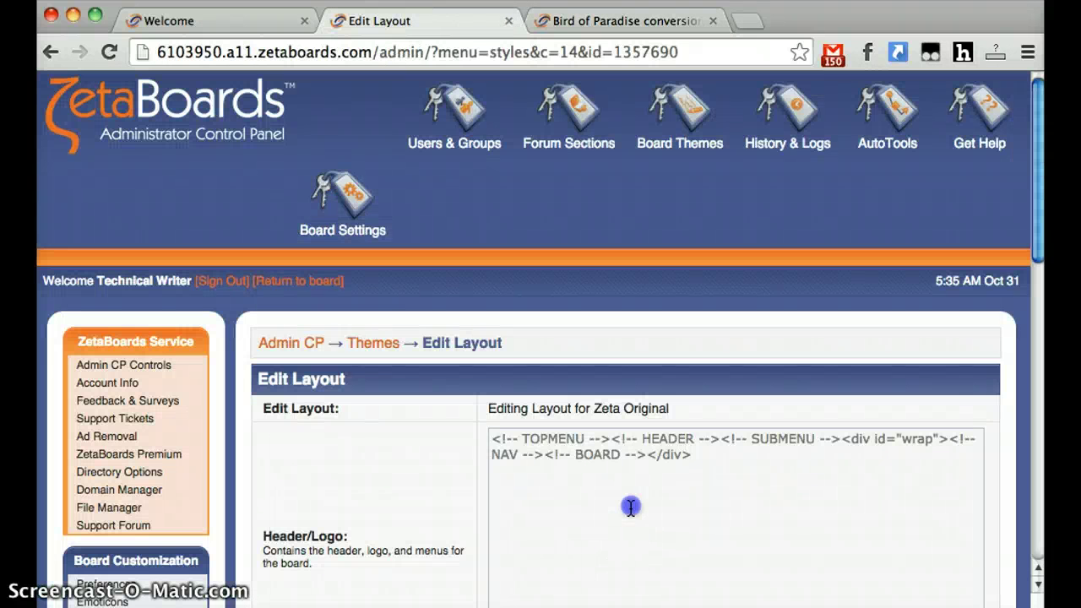
click(631, 507)
key(ctrl+a)
key(ctrl+v)
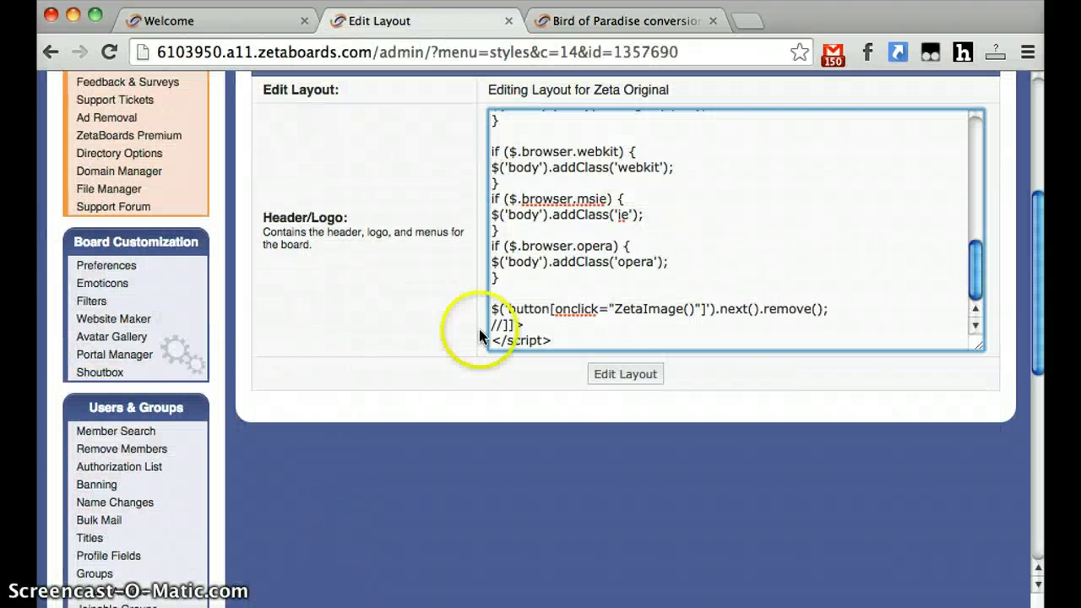
click(625, 374)
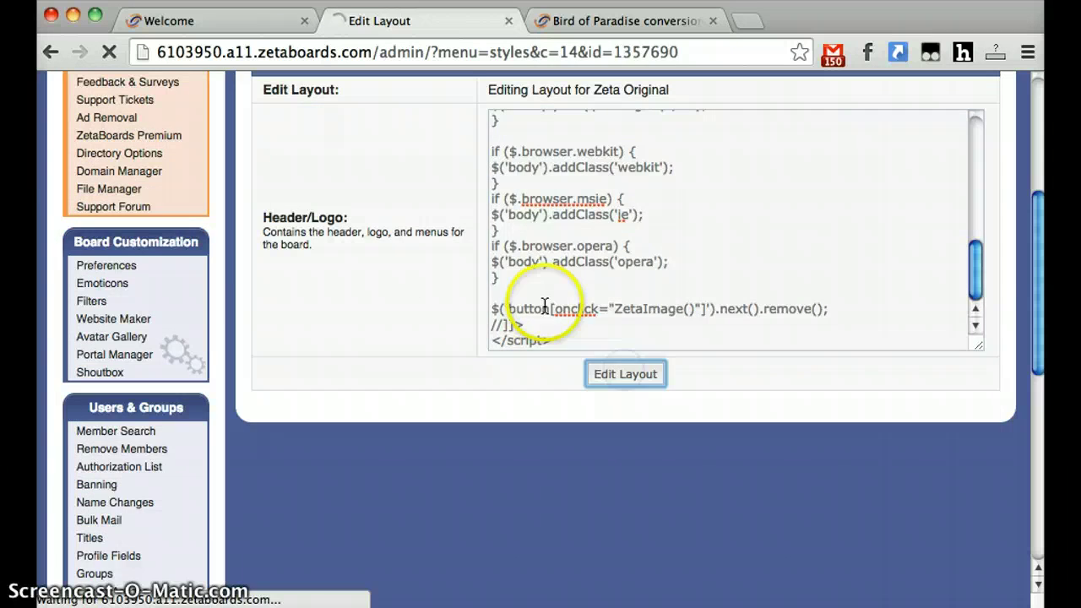
scroll(566, 355, down, 5)
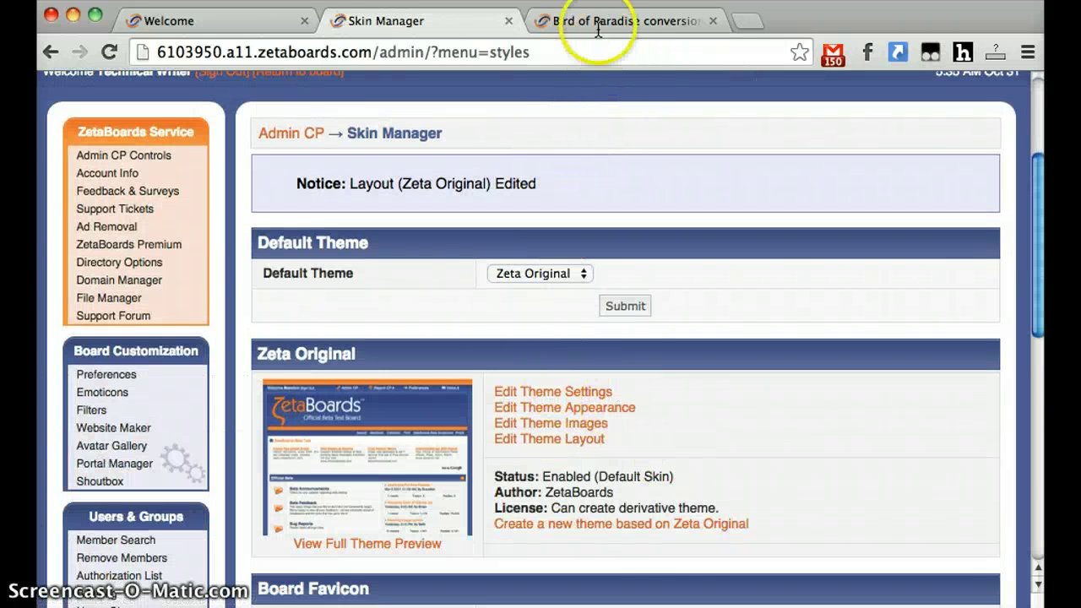
- Expand the Bird of Paradise CSS code in the topic and select all of it
click(574, 20)
scroll(211, 287, up, 2)
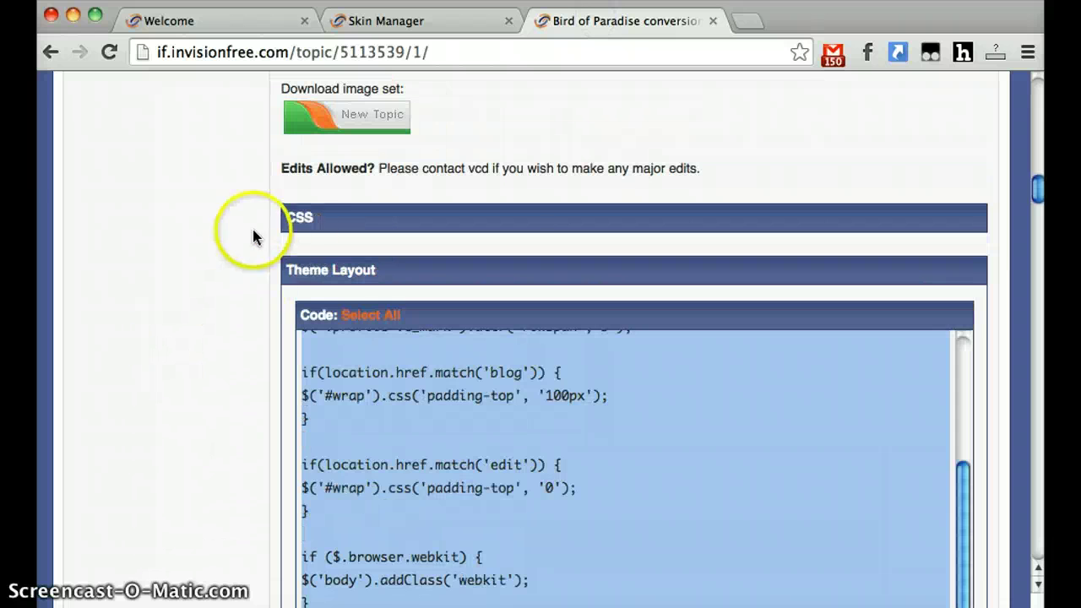
click(299, 217)
click(359, 263)
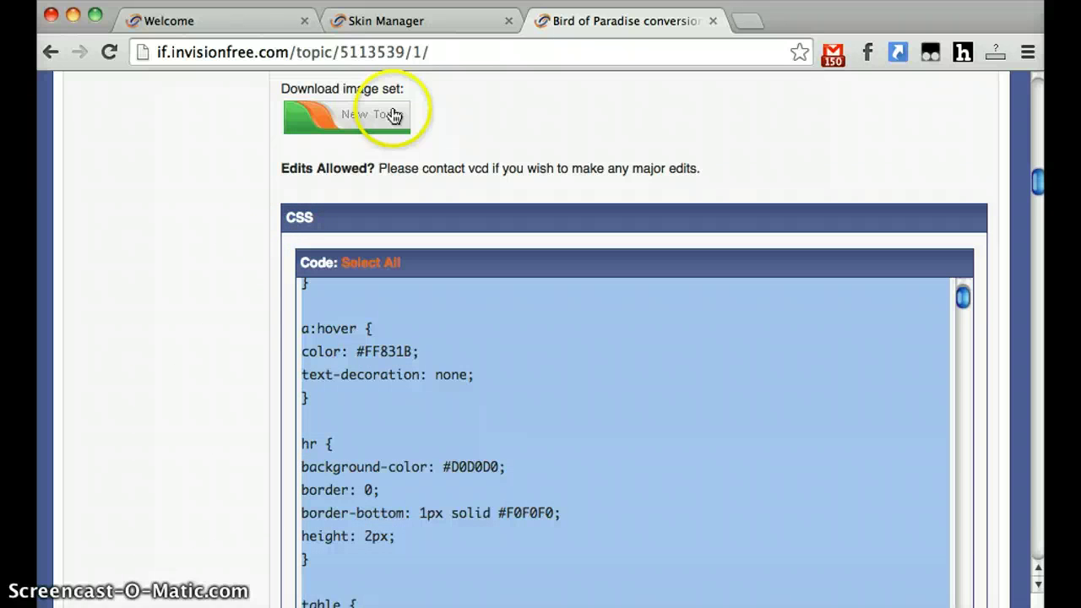
- Paste the stylesheet into Zeta Original's CSS, save it, and return to the Skin Manager
click(397, 26)
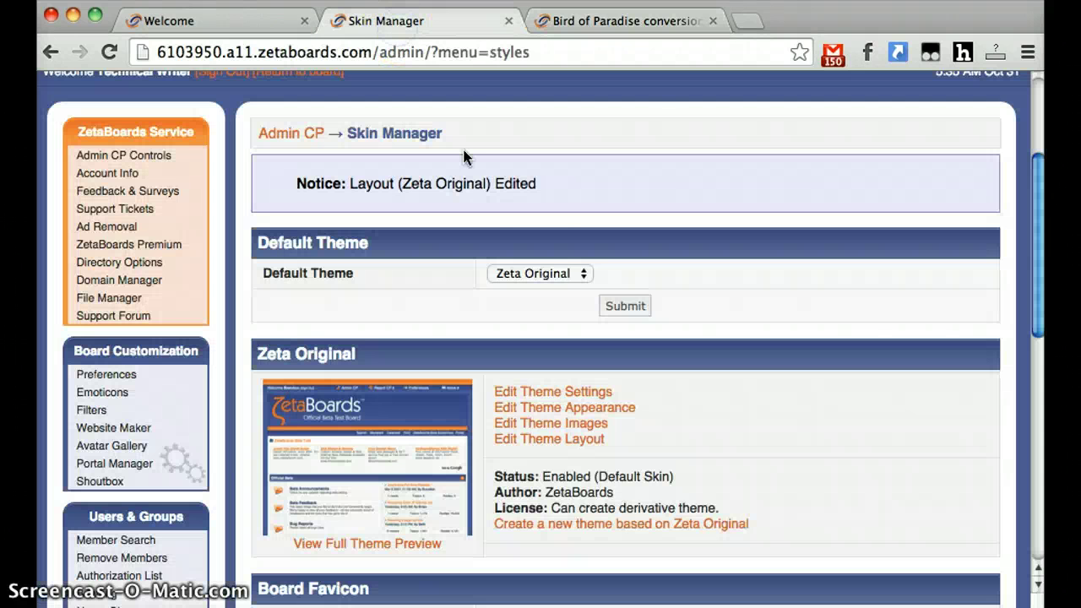
click(617, 408)
scroll(317, 374, down, 1)
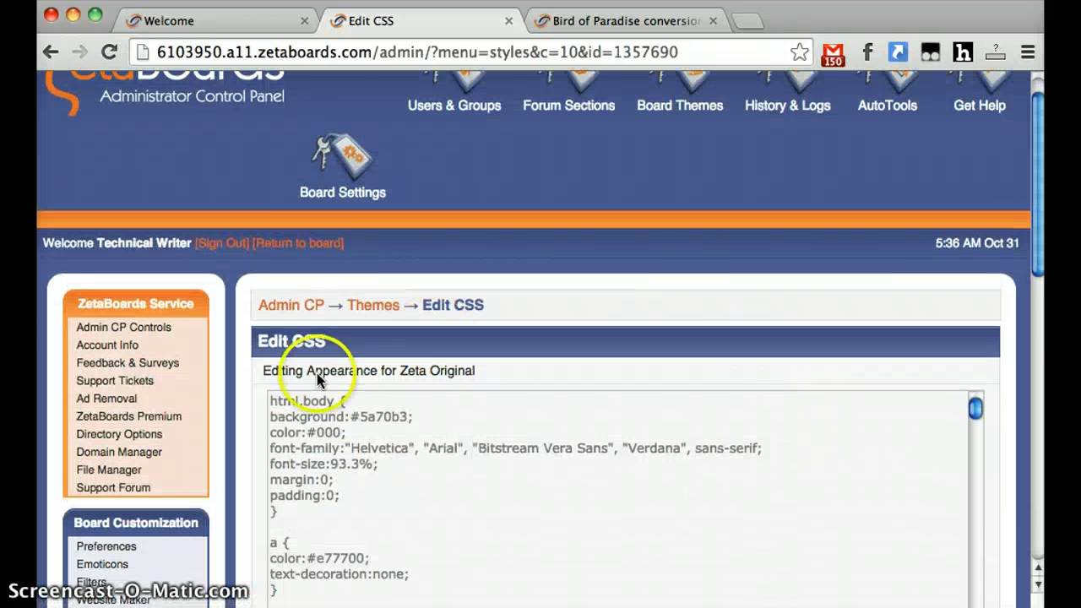
click(450, 492)
key(super+Down)
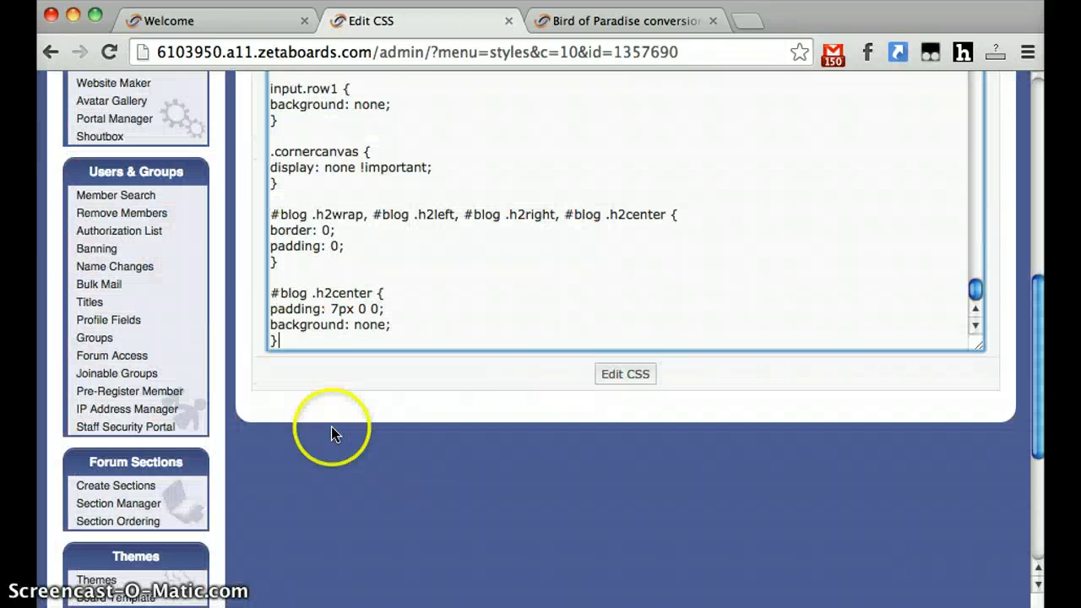
click(608, 372)
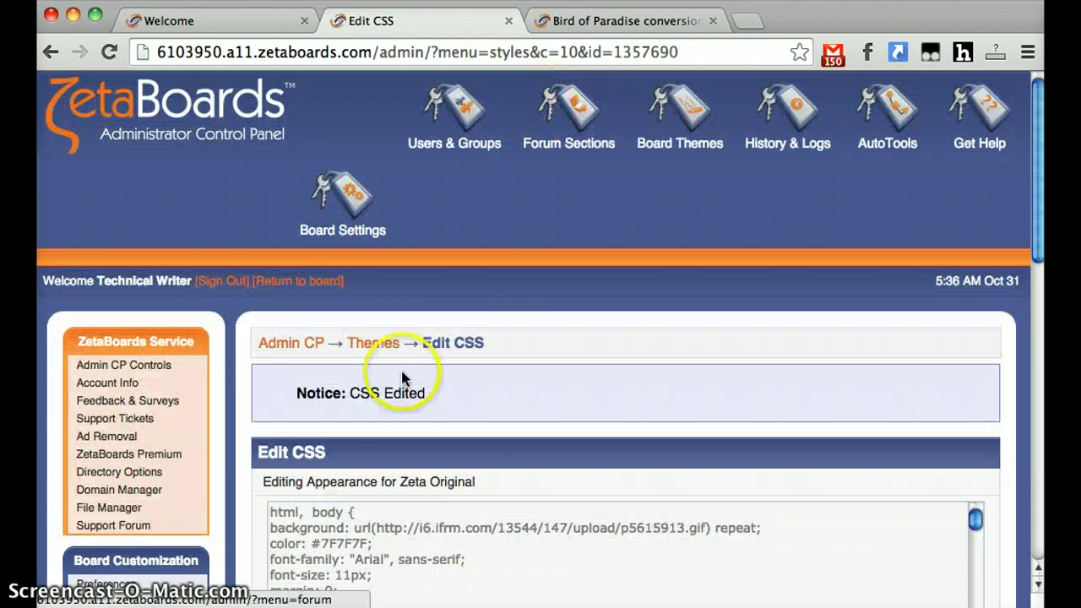
scroll(374, 422, down, 2)
click(375, 288)
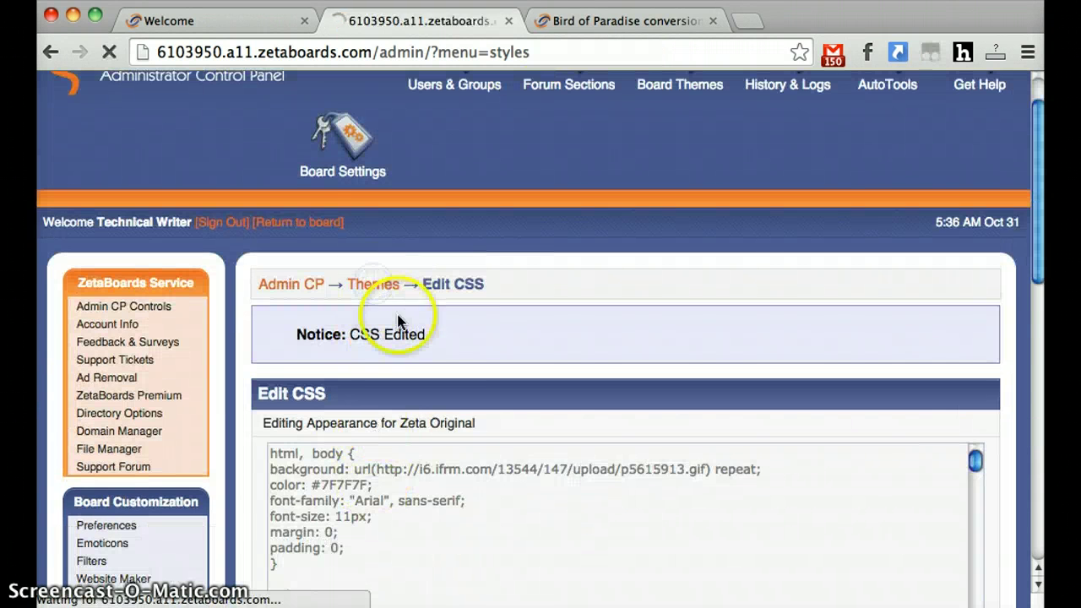
scroll(431, 368, down, 3)
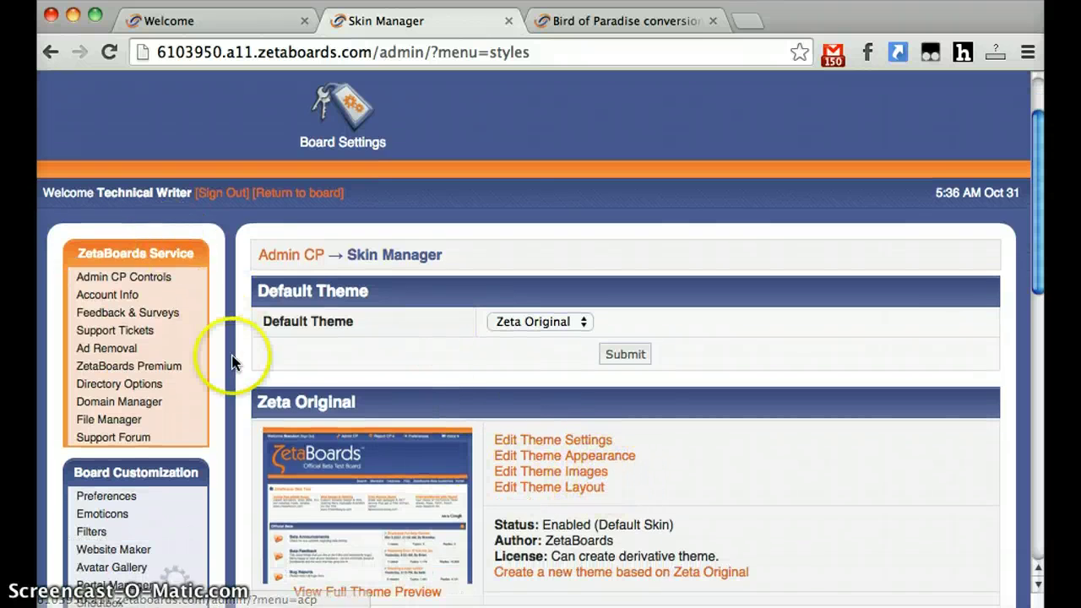
scroll(231, 359, up, 3)
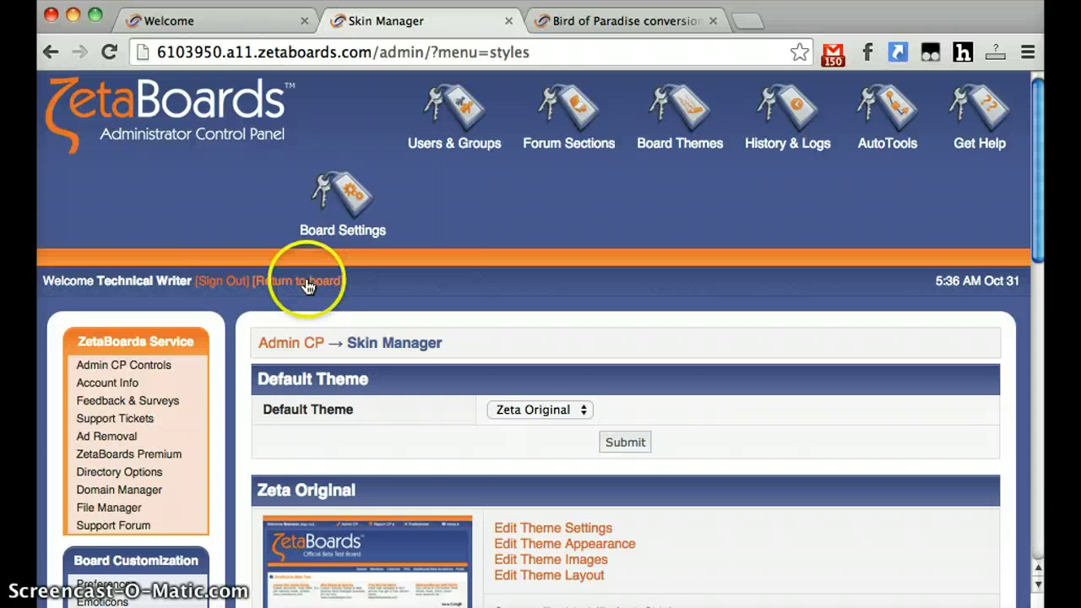
- Check the Bird of Paradise skin on the Technical Writing board index, then return to the Admin CP
click(539, 281)
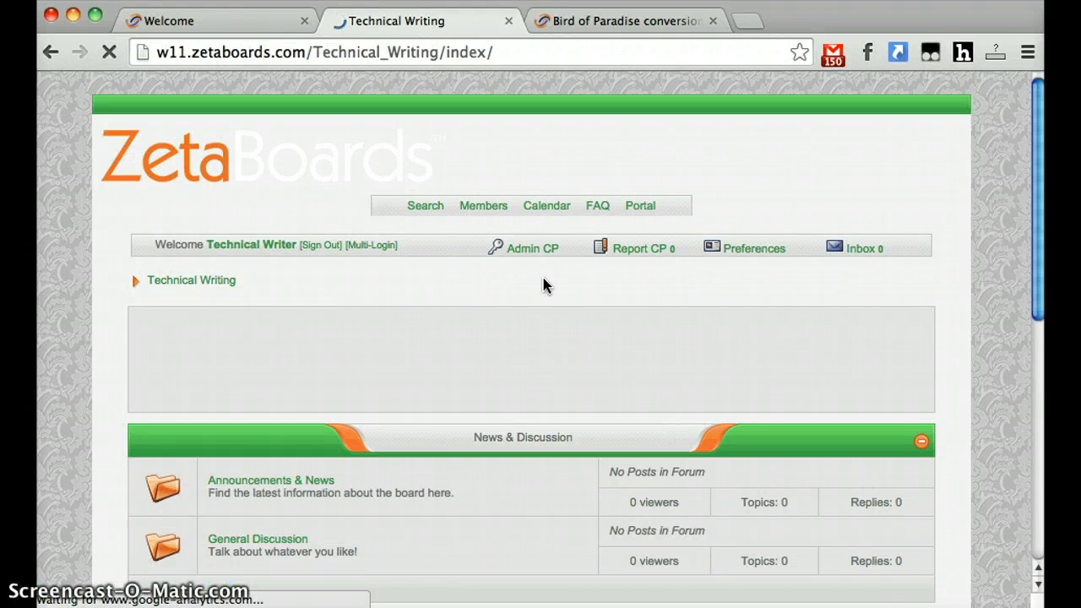
scroll(543, 285, down, 10)
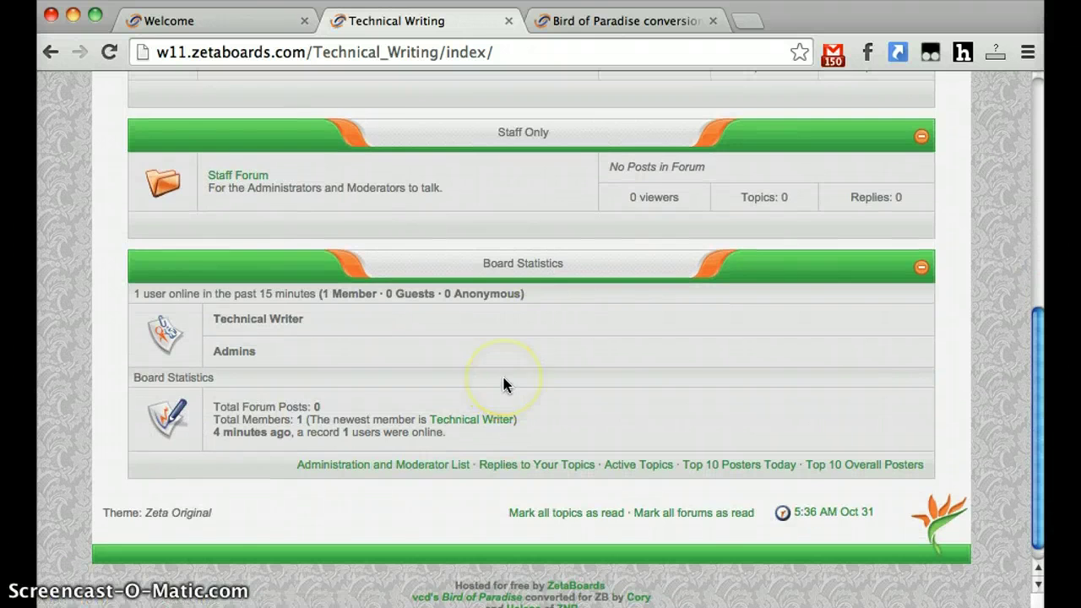
scroll(507, 386, up, 10)
click(556, 363)
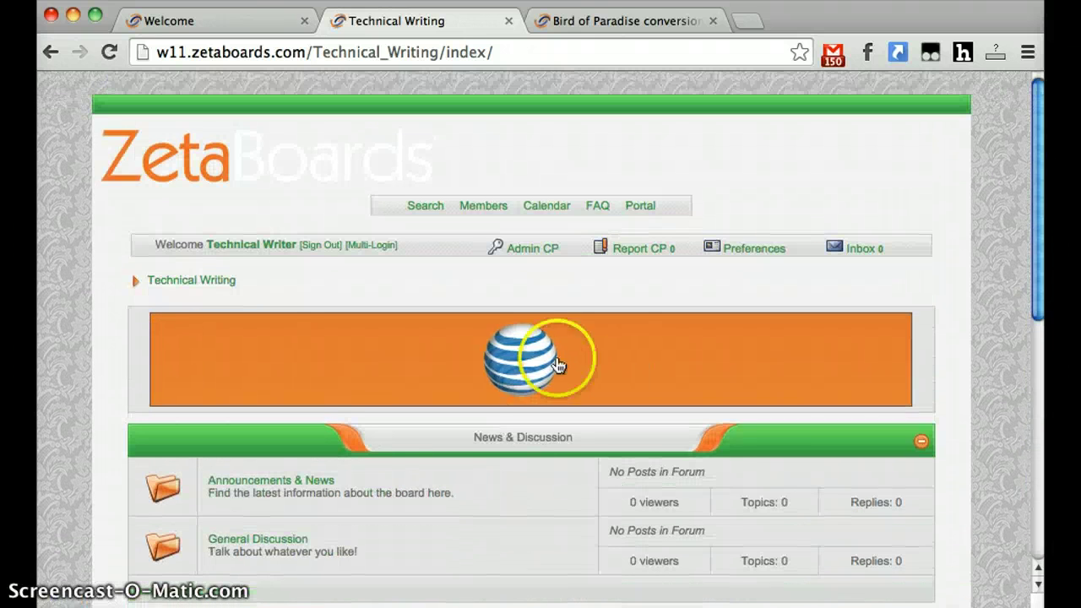
click(535, 253)
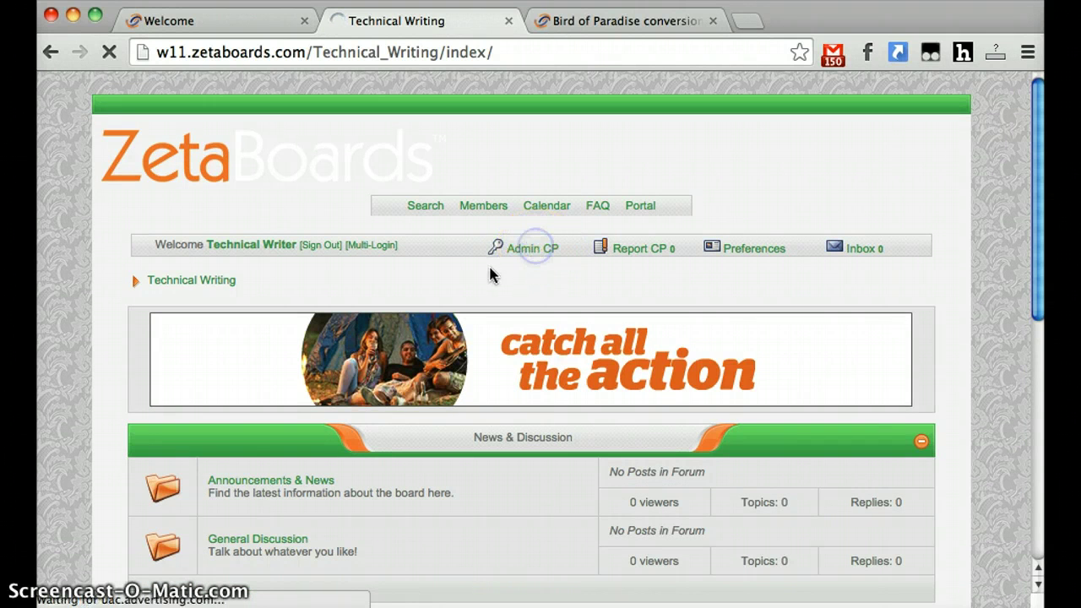
- Create a category named 'Technical Writing' that uses the board's default skin
scroll(237, 344, down, 10)
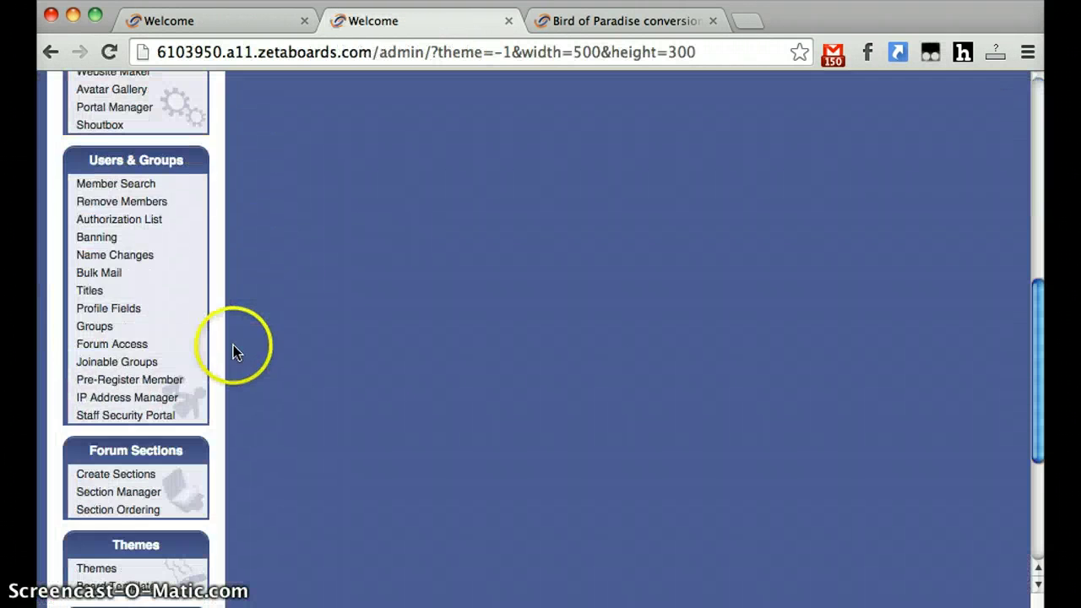
click(127, 481)
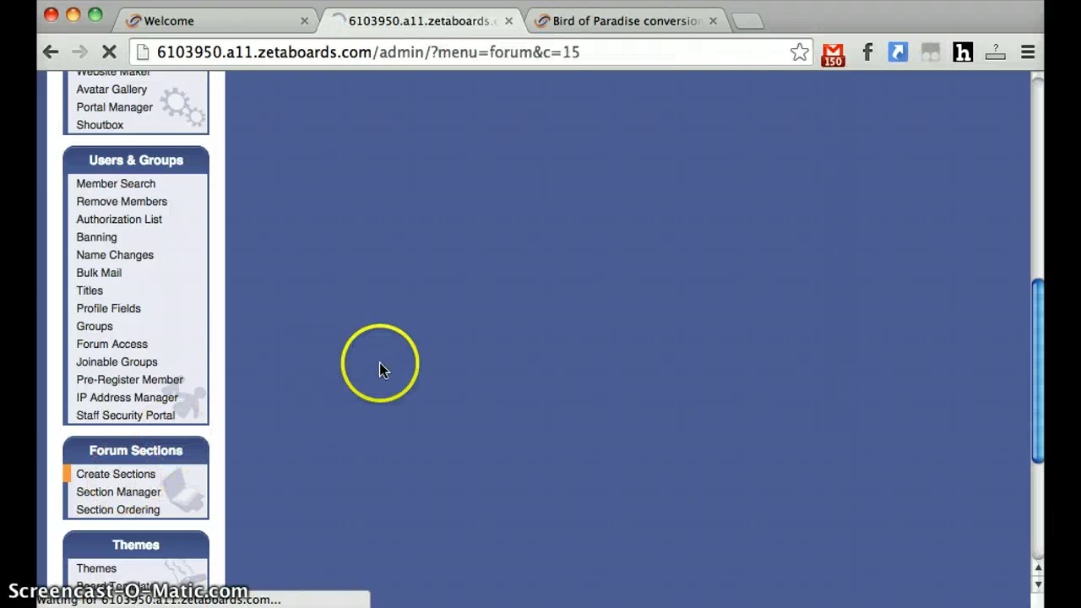
scroll(473, 419, down, 1)
scroll(472, 420, down, 1)
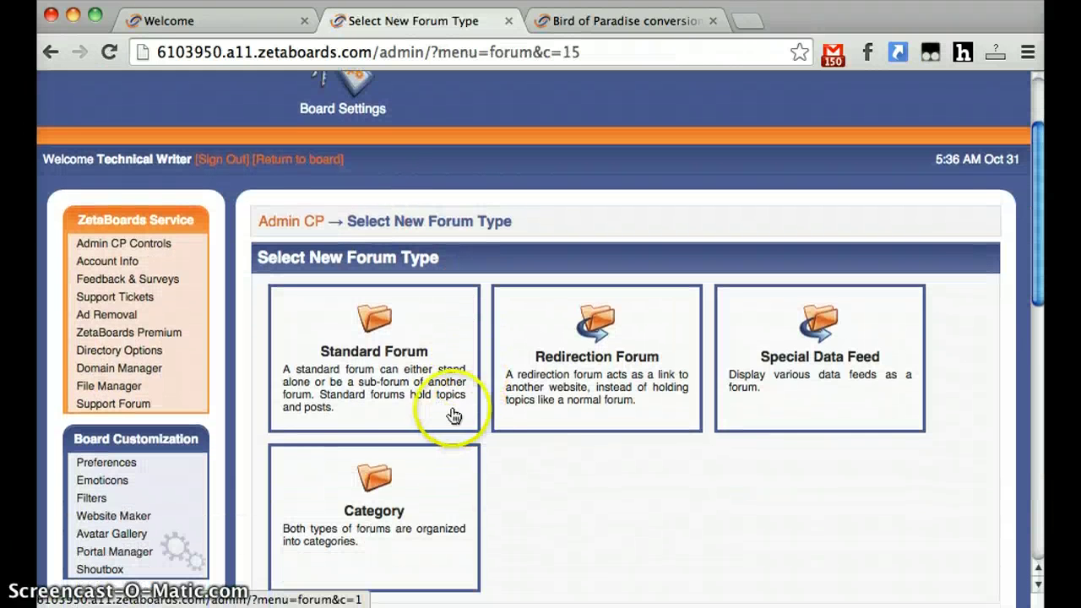
click(379, 483)
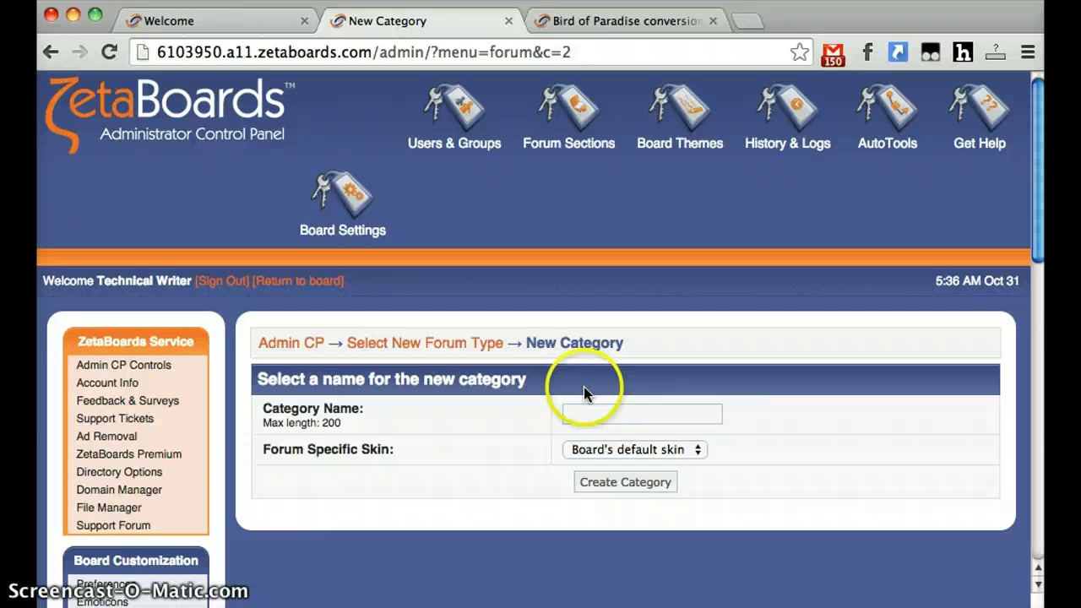
click(606, 411)
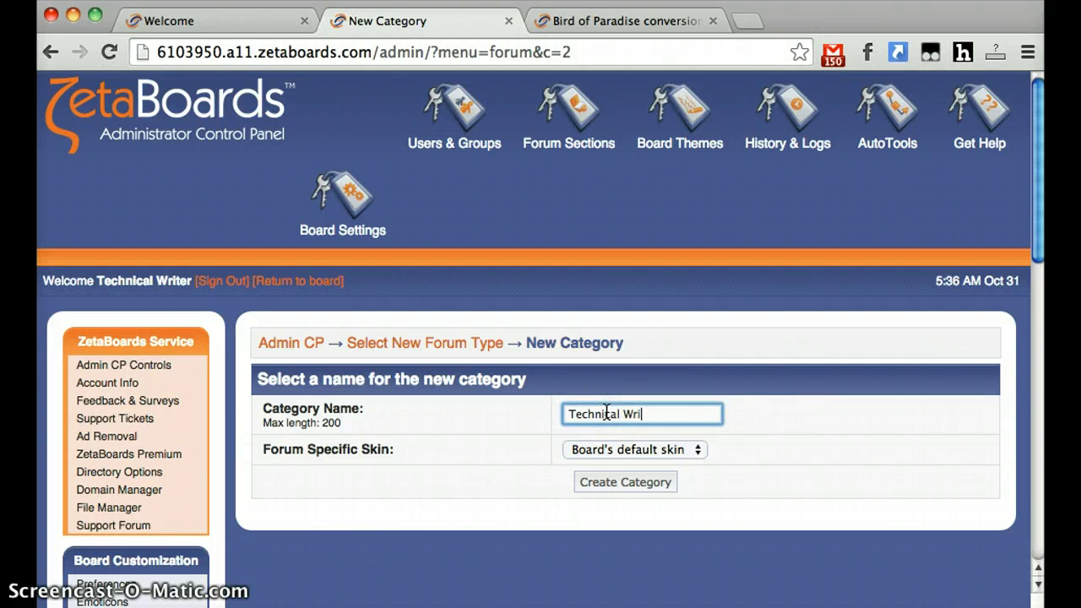
click(669, 450)
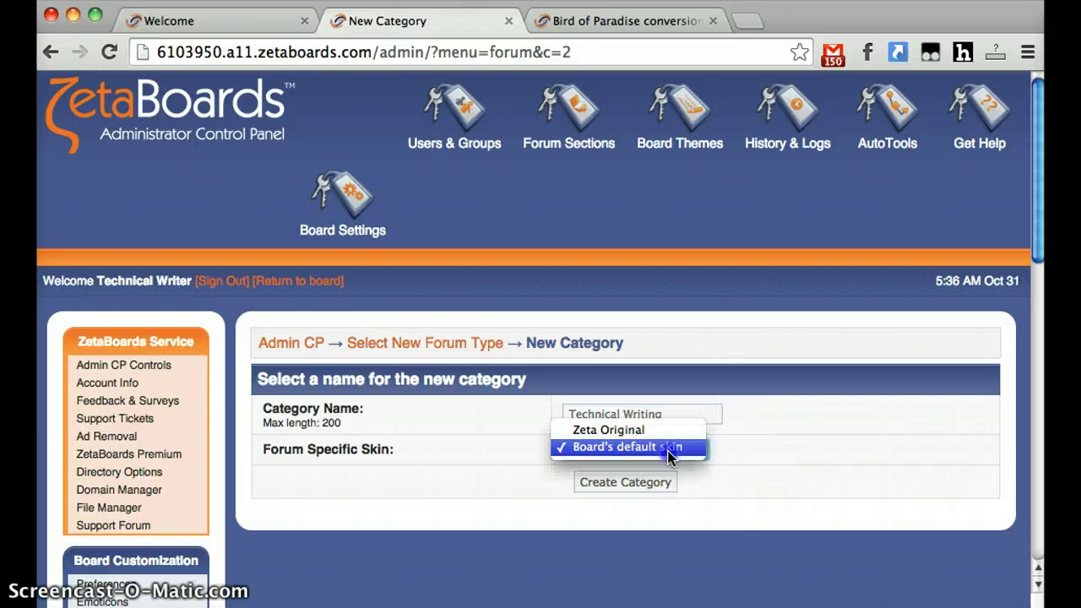
click(669, 448)
click(639, 482)
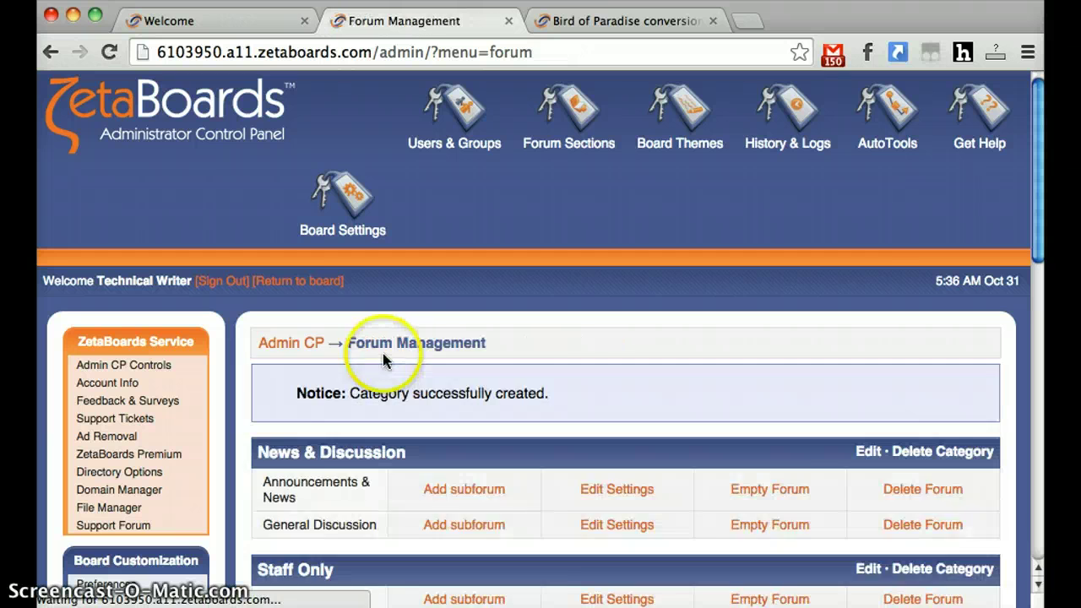
scroll(397, 354, down, 3)
scroll(343, 427, down, 3)
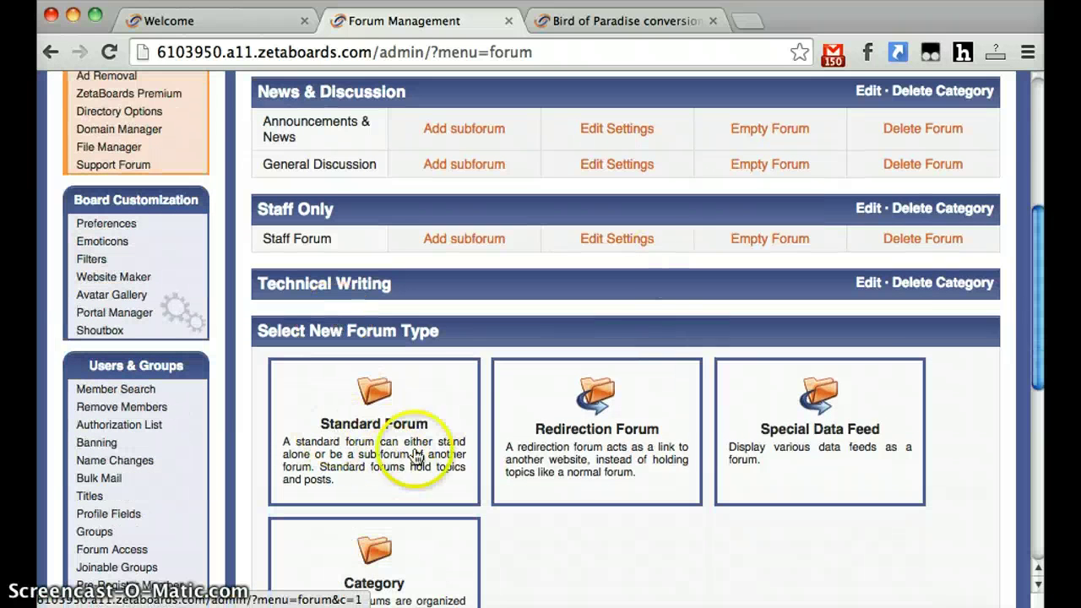
- Set up a standard forum named 'General Technical Writing' placed in the Technical Writing category
click(398, 428)
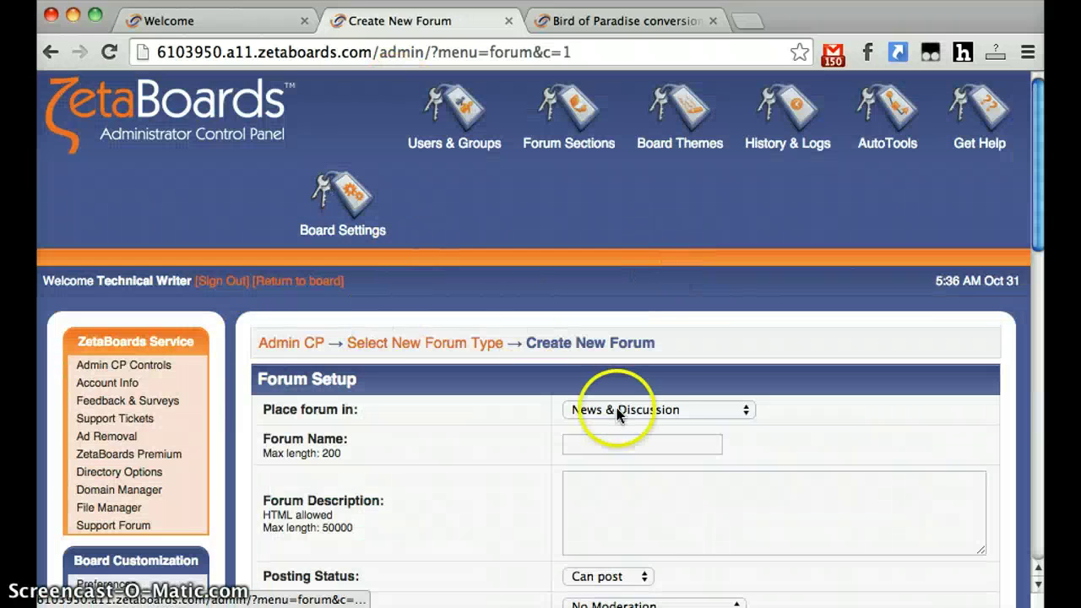
click(621, 410)
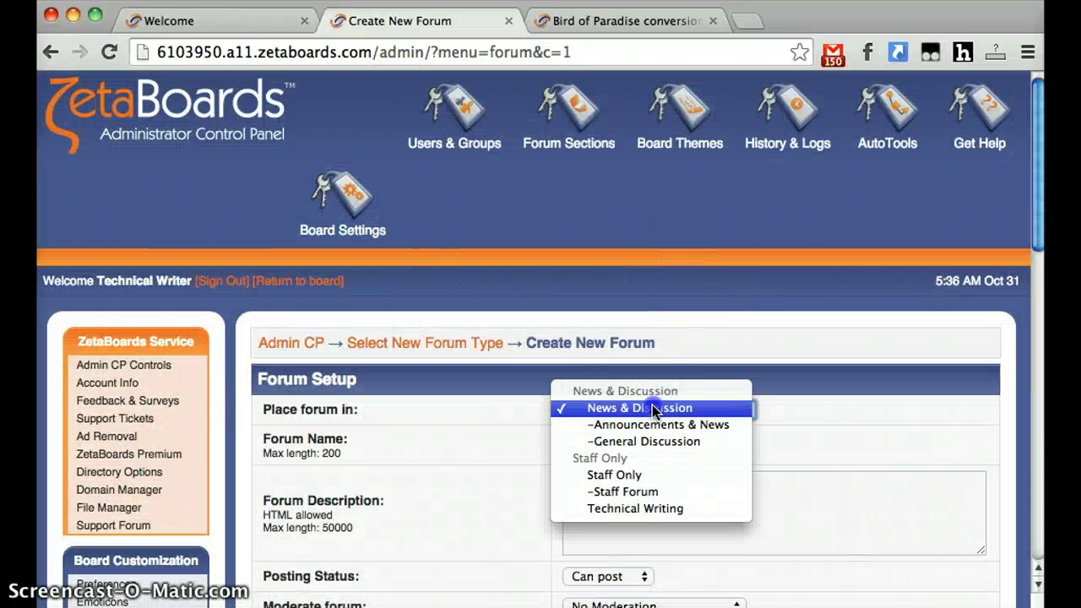
click(644, 510)
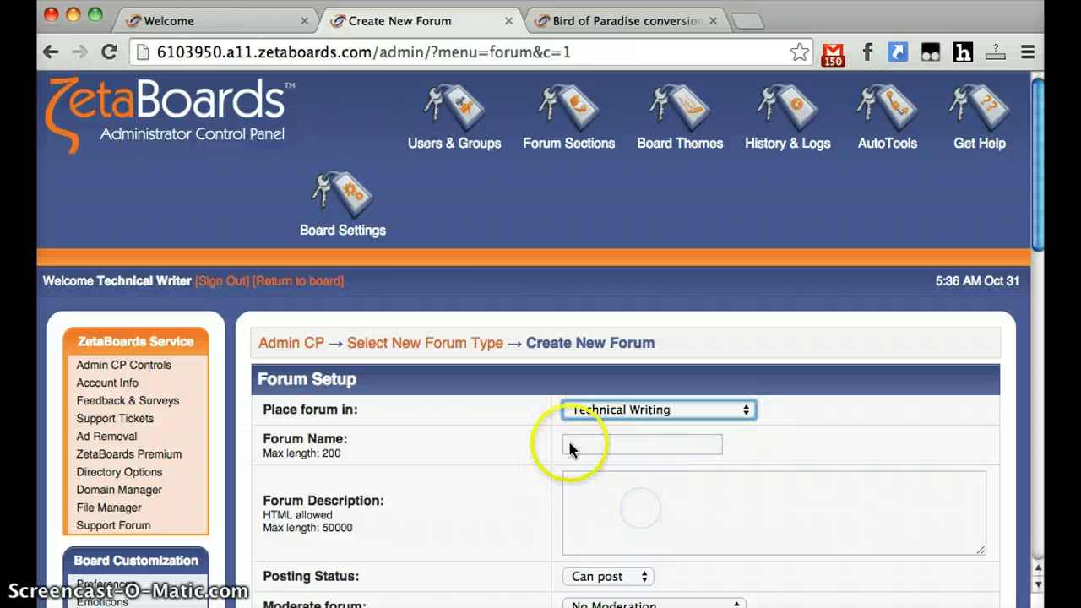
click(602, 445)
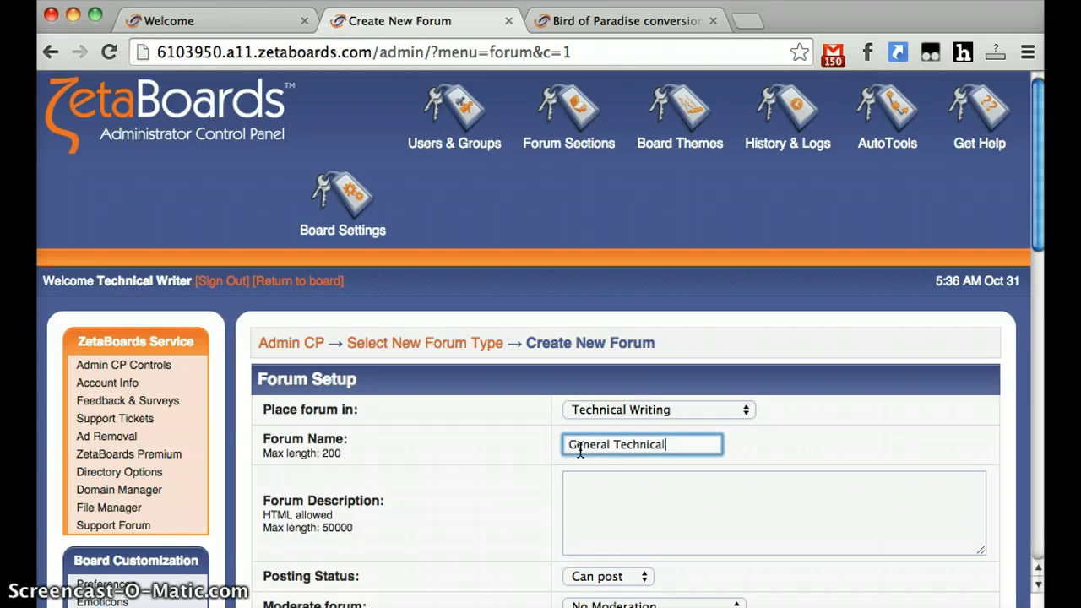
text(General Technical Writing)
key(Tab)
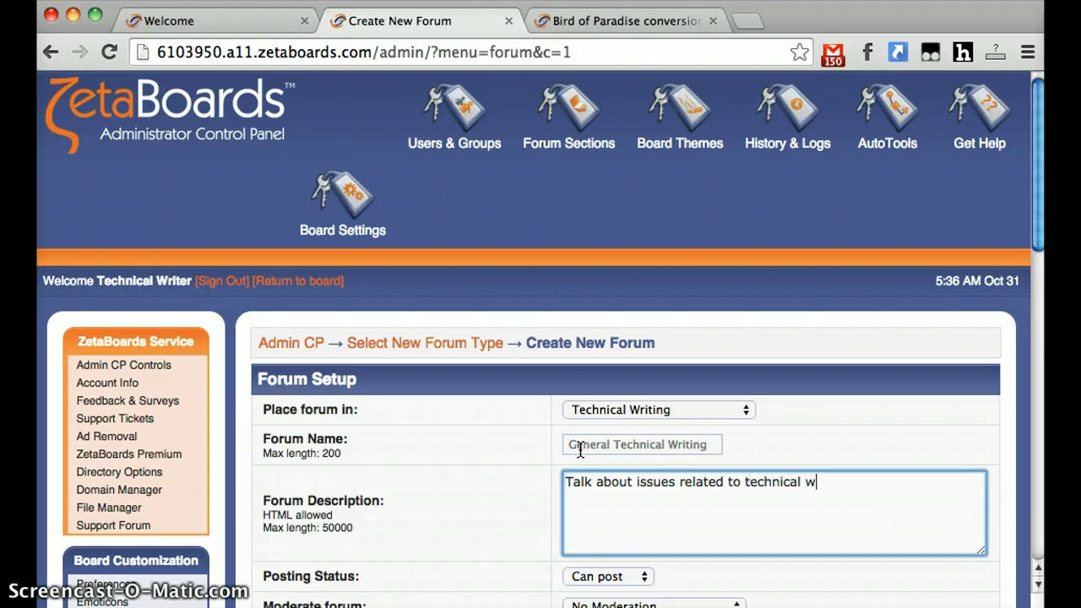
- Turn off guest uploads for the new forum and create it
scroll(514, 430, down, 10)
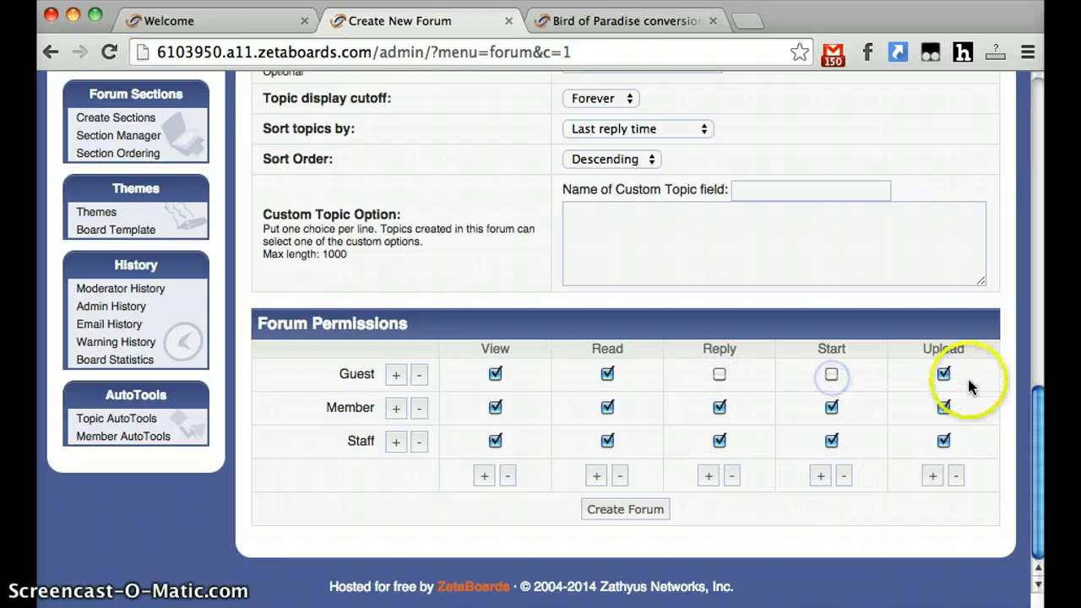
click(944, 375)
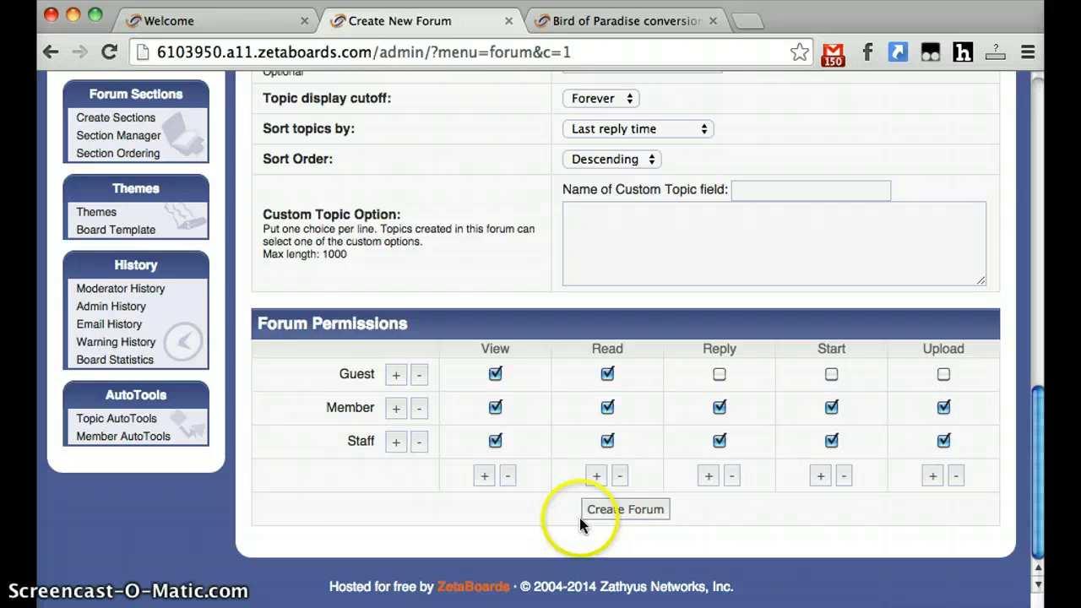
scroll(591, 372, up, 10)
scroll(506, 392, down, 7)
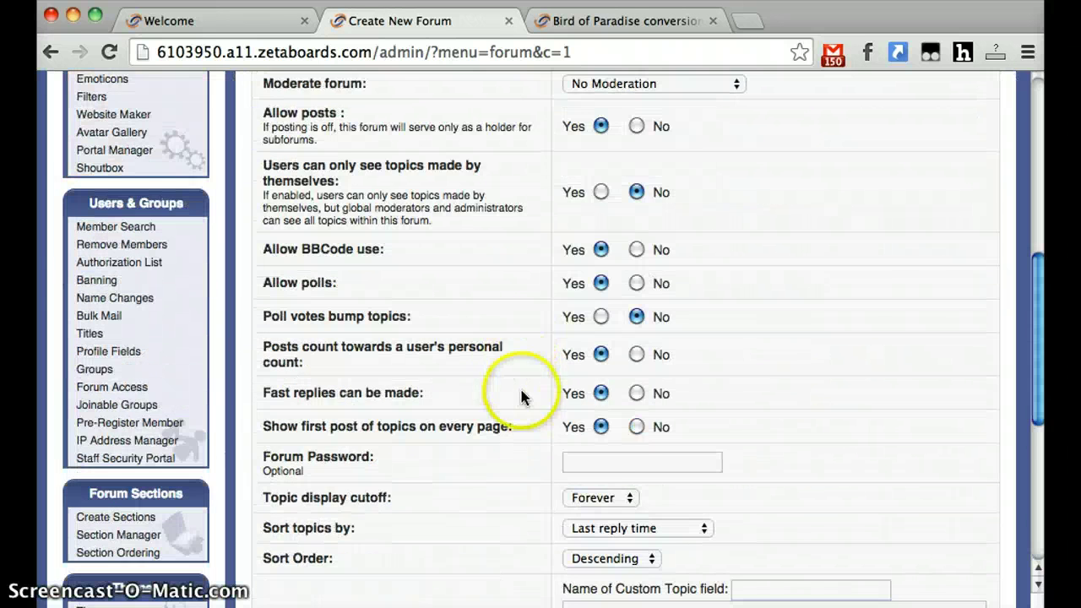
scroll(522, 403, down, 5)
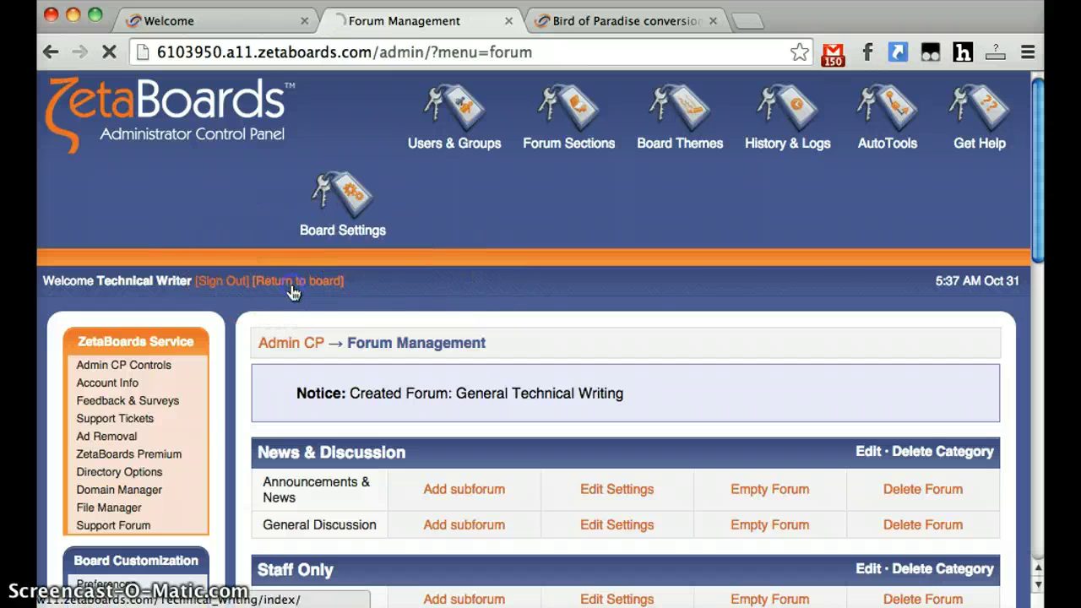
- Confirm on the board index that General Technical Writing is listed under the Technical Writing category
click(297, 282)
scroll(437, 321, down, 5)
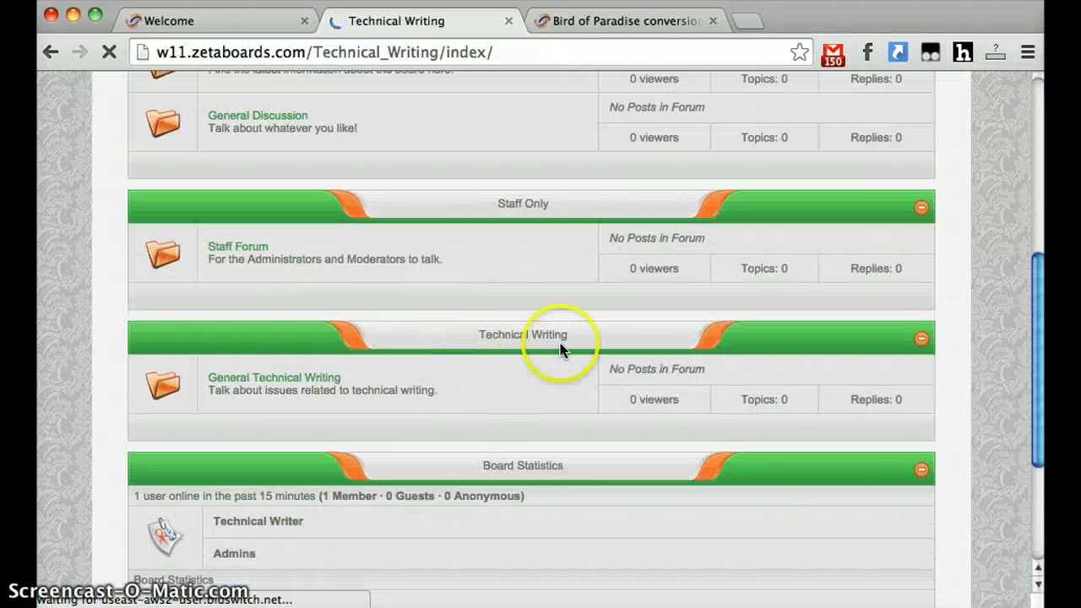
scroll(381, 428, down, 3)
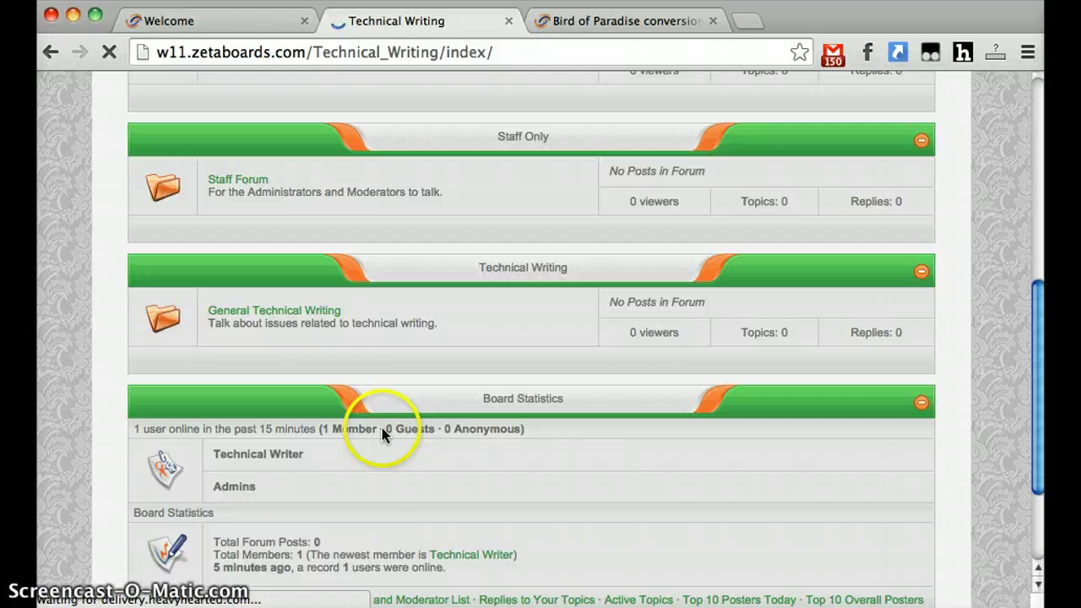
scroll(384, 429, up, 10)
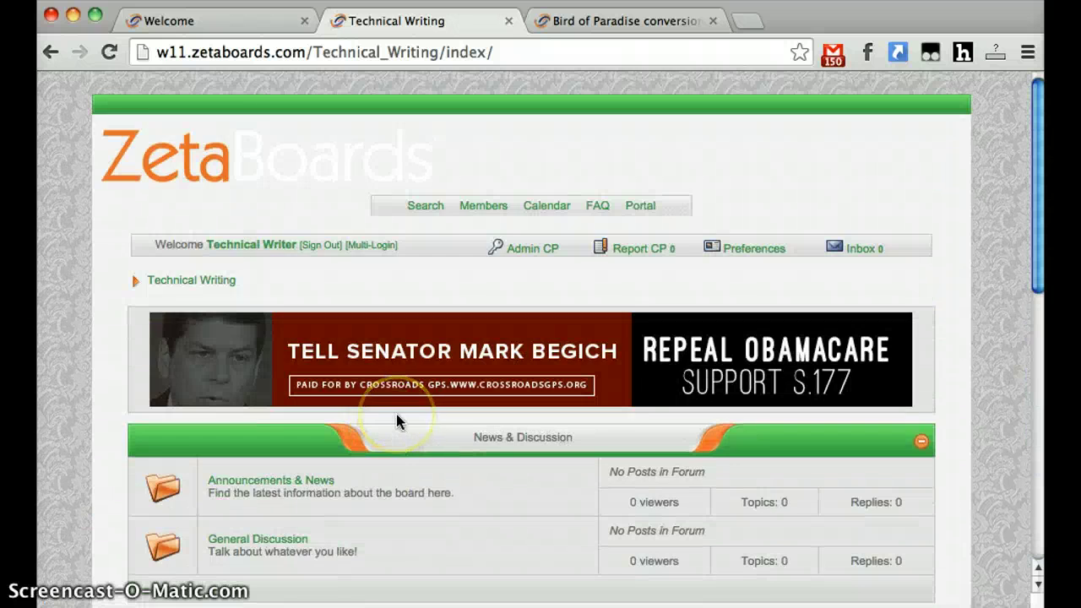
scroll(400, 422, down, 2)
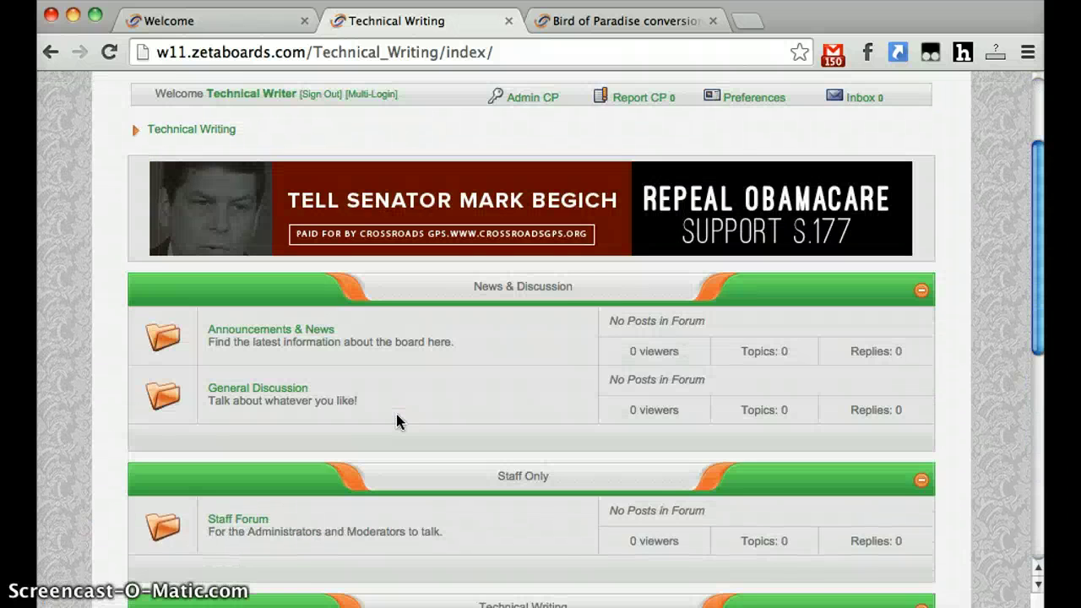
scroll(400, 422, down, 1)
click(494, 99)
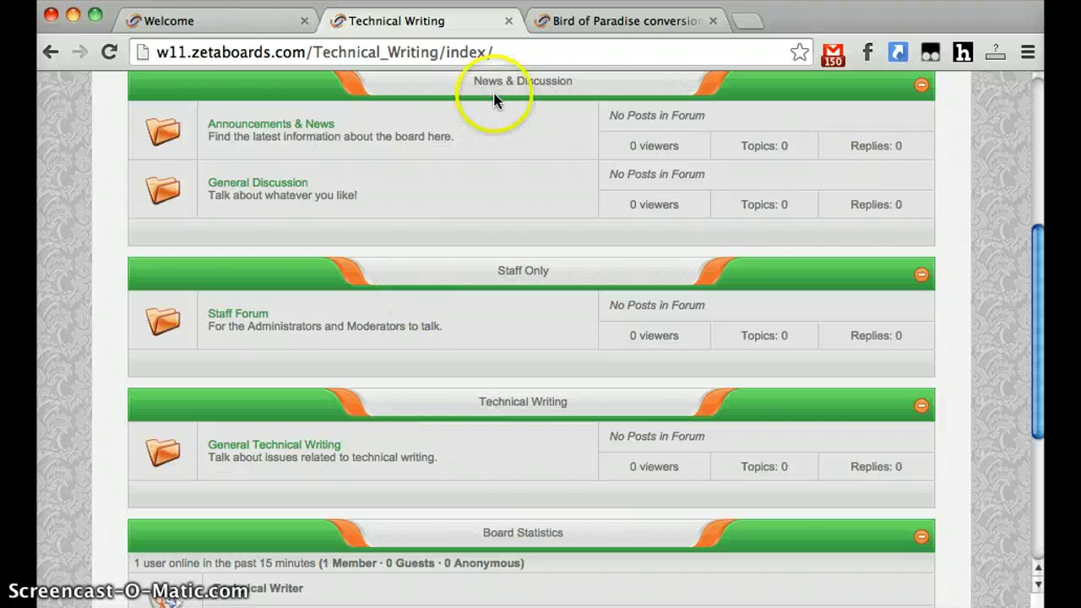
- Go from the Bird of Paradise conversion topic to the ZetaBoards & InvisionFree forum index and browse it
click(541, 27)
scroll(354, 251, up, 15)
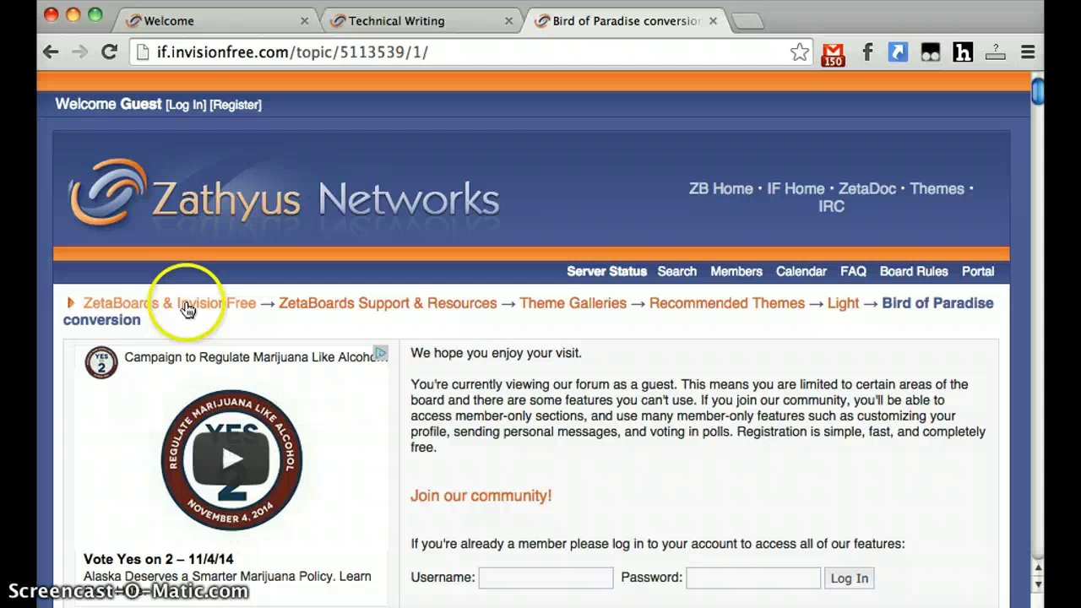
click(152, 297)
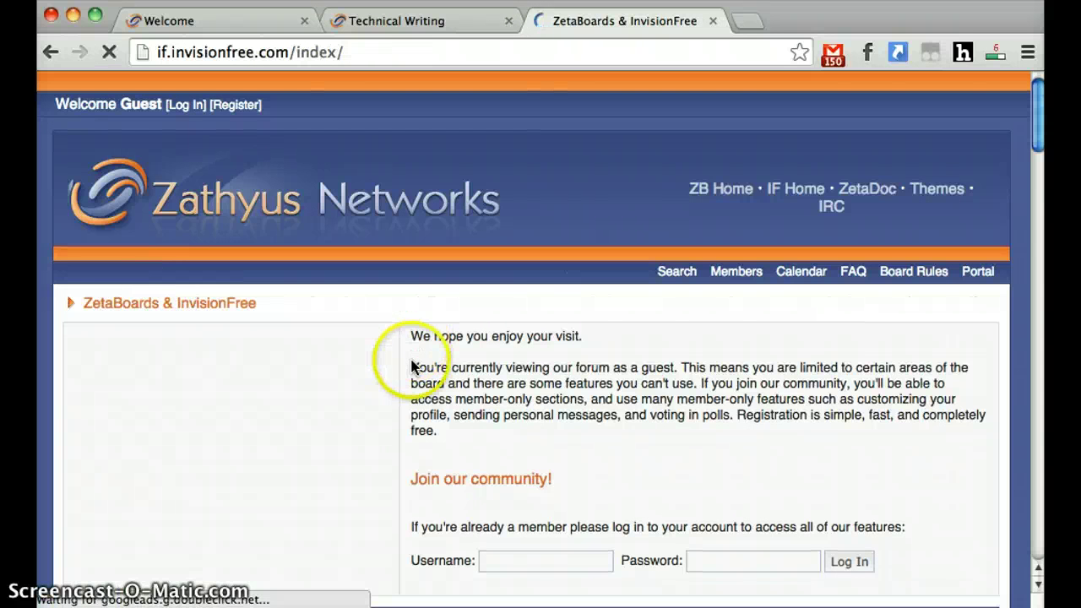
scroll(409, 366, down, 7)
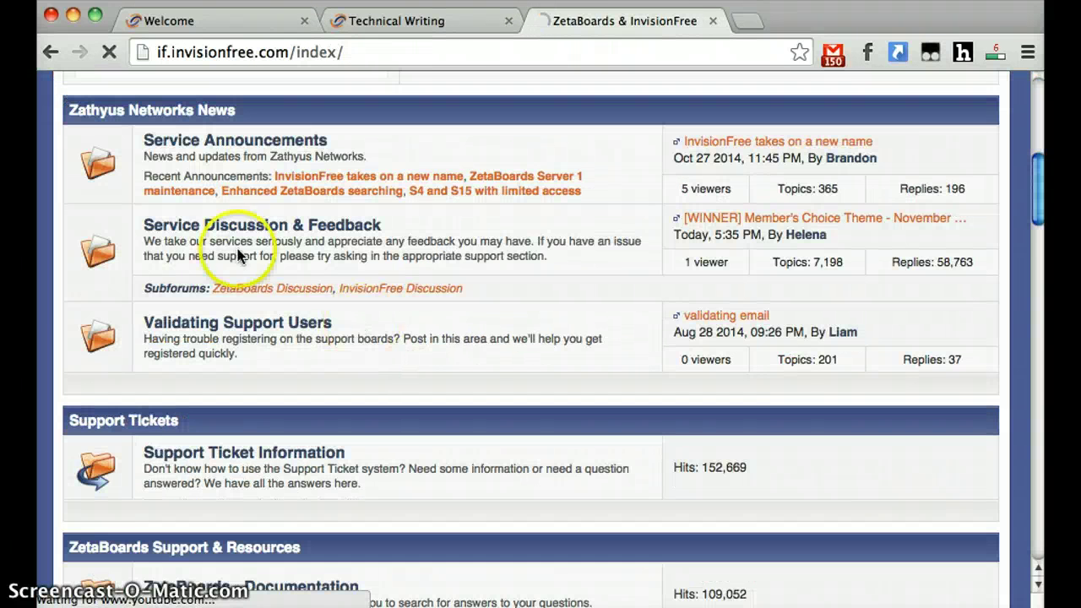
scroll(242, 355, down, 5)
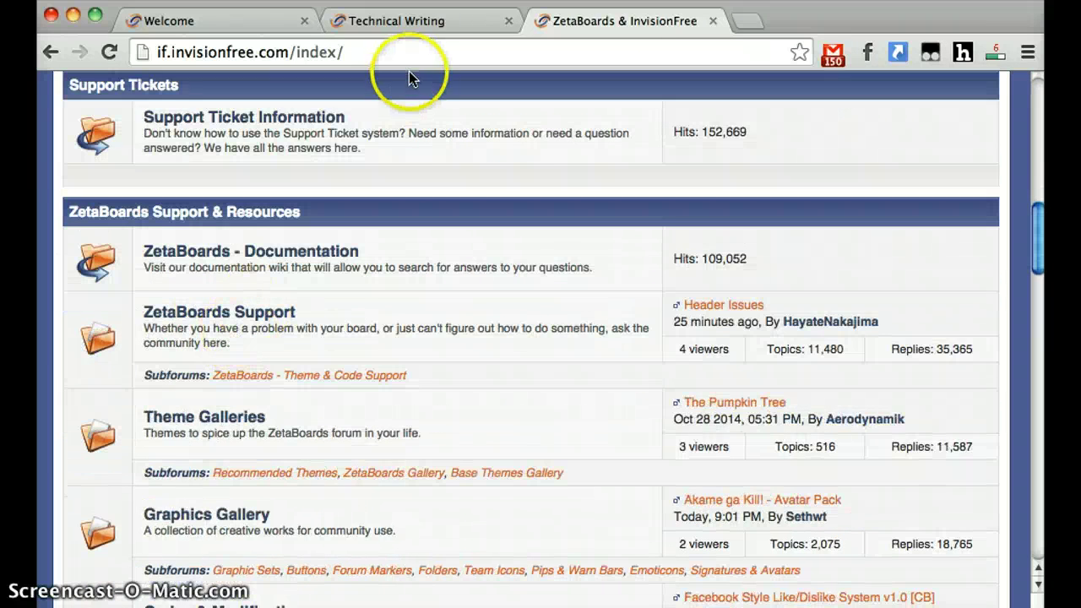